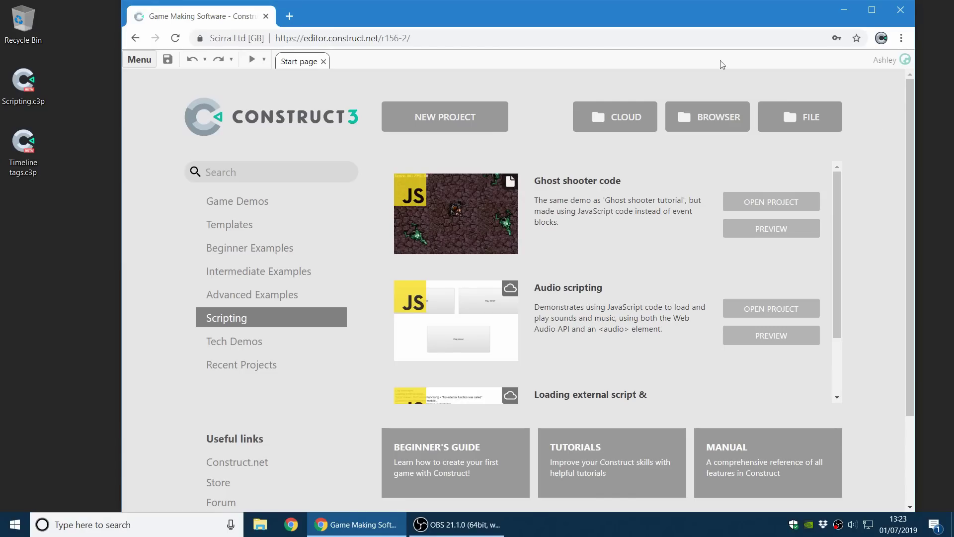
Open Scripting.c3p, hide the Timeline bar, and show Event sheet 1 with its Button On clicked event
drag(22, 81, 508, 180)
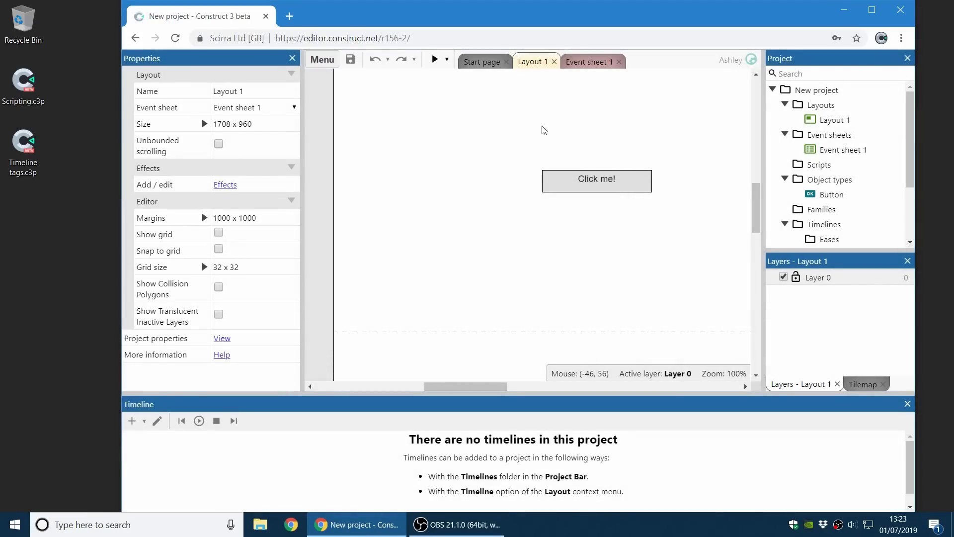
click(907, 403)
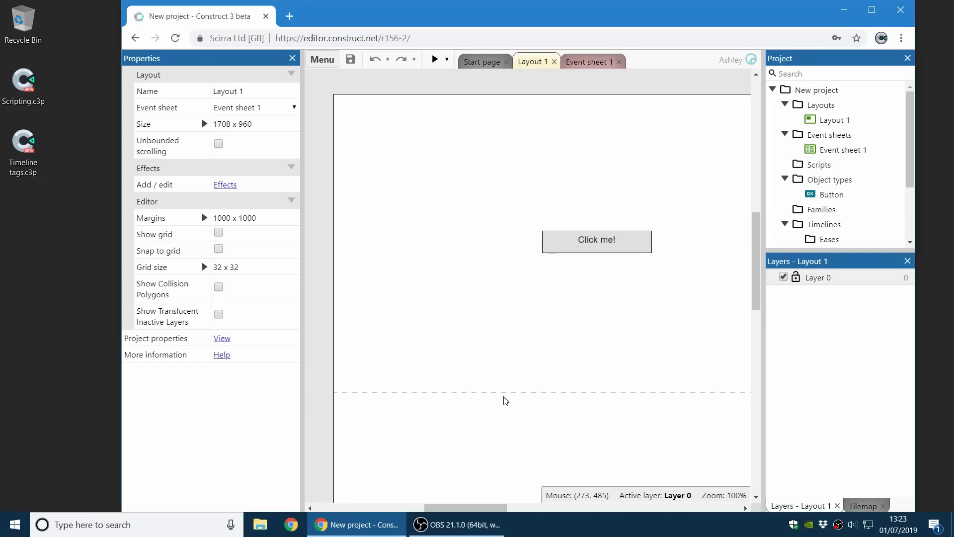
double_click(850, 151)
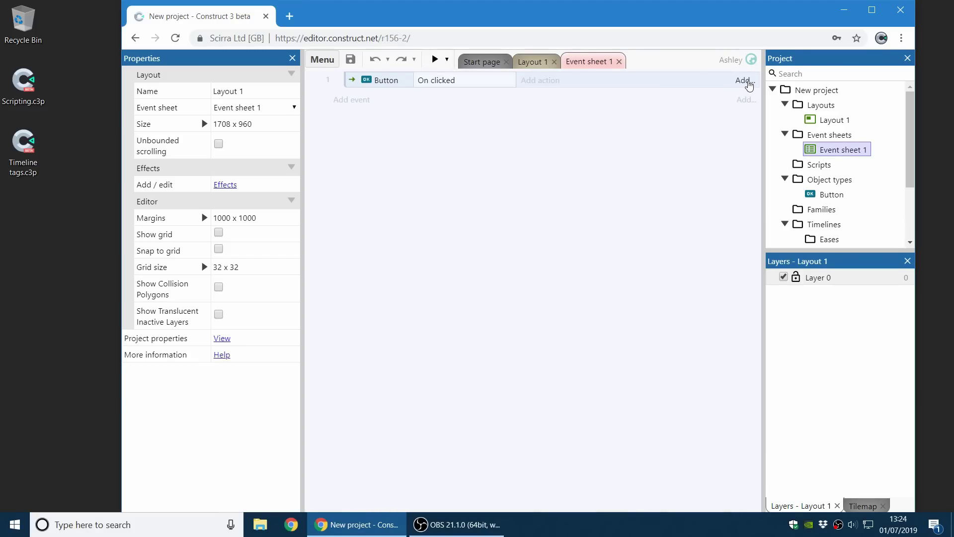
click(748, 81)
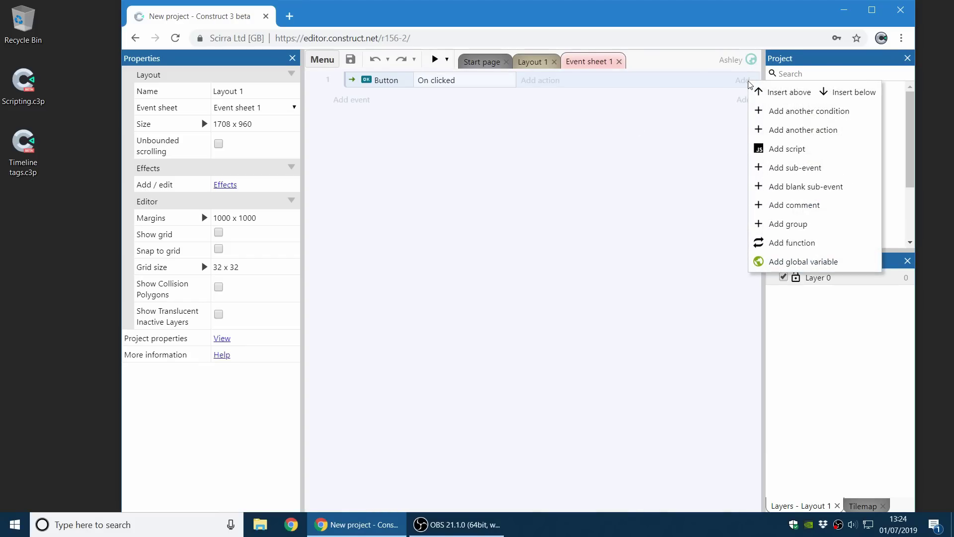
Give the Button On clicked event the script action alert("Hello world!");
click(827, 155)
text(alert("H)
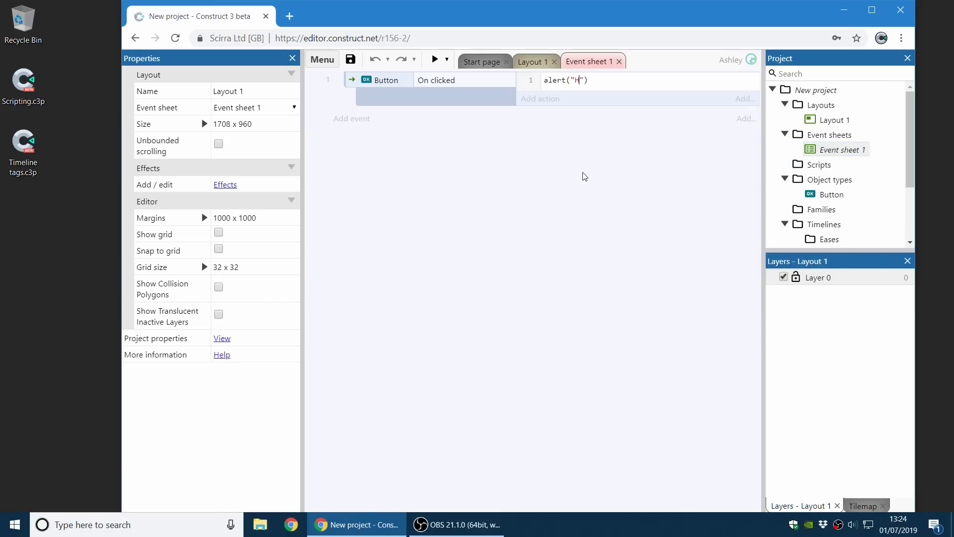
text(ello world!")
text()l;)
key(BackSpace)
key(BackSpace)
text(;)
click(574, 142)
click(436, 60)
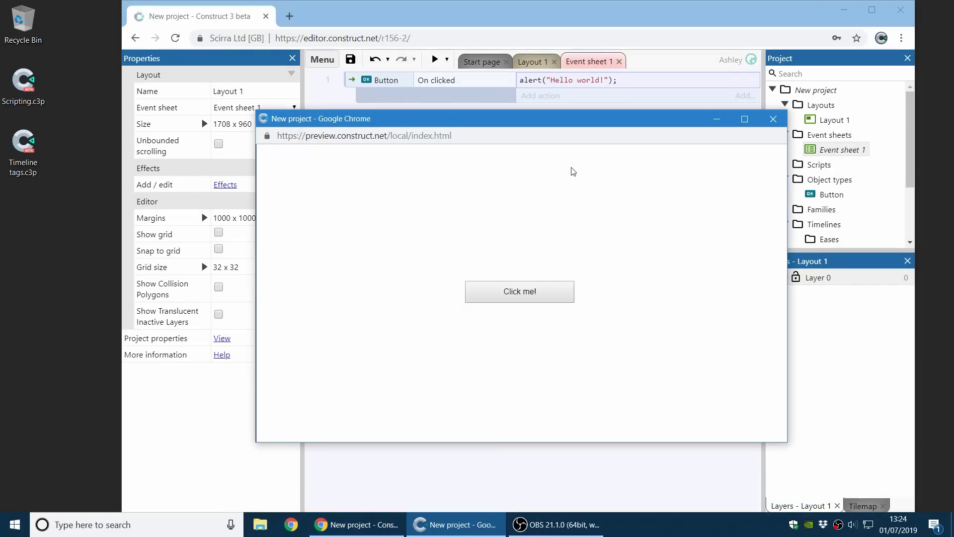
click(561, 297)
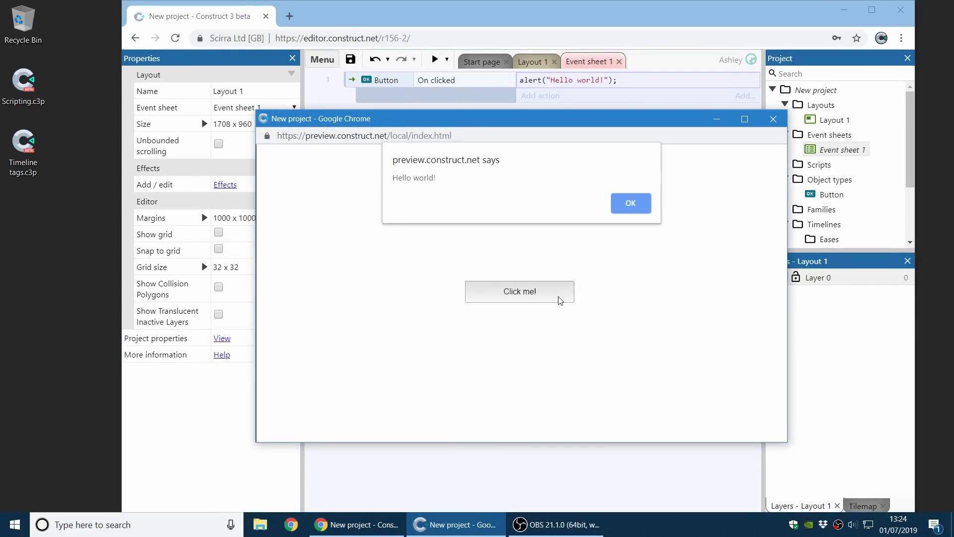
click(616, 211)
click(774, 118)
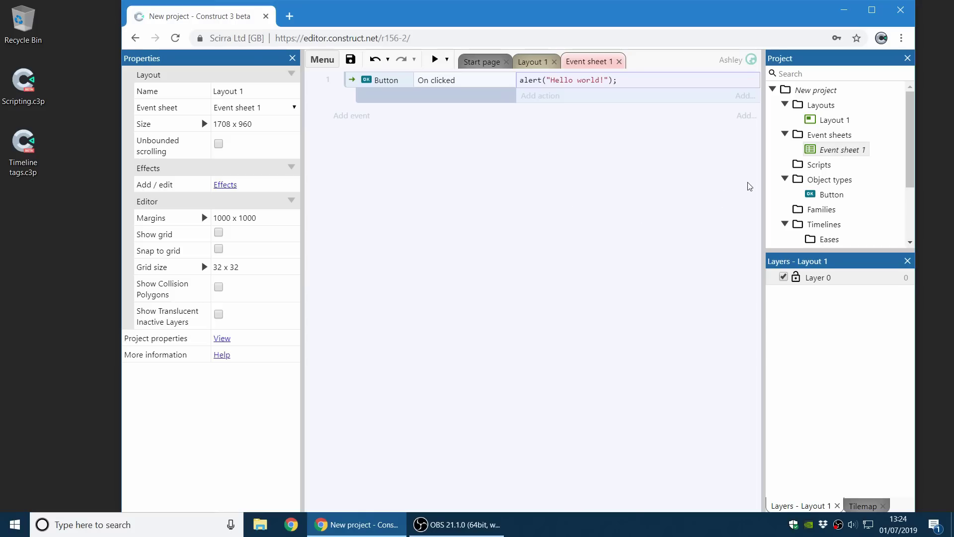
right_click(818, 165)
Add a Script.js file under Scripts, then close the project without saving
click(726, 178)
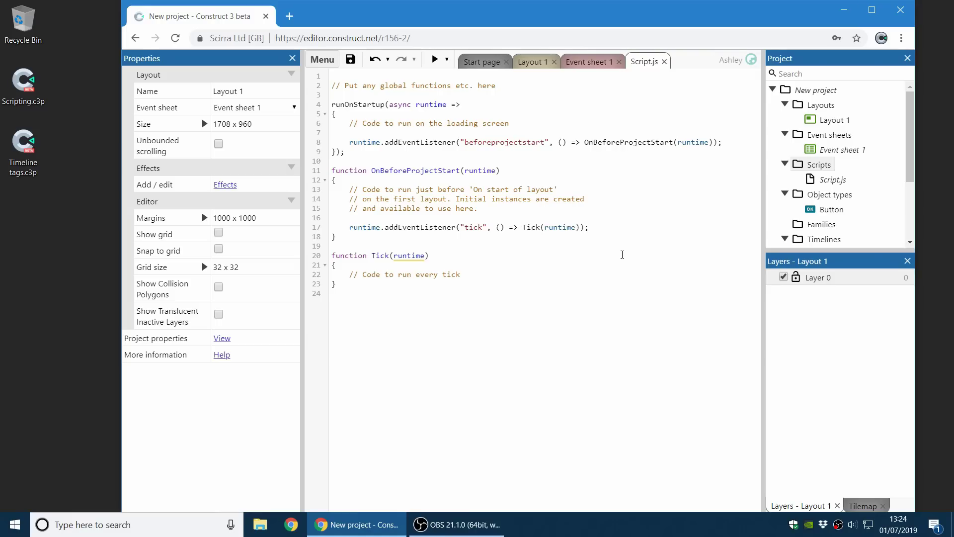
right_click(835, 92)
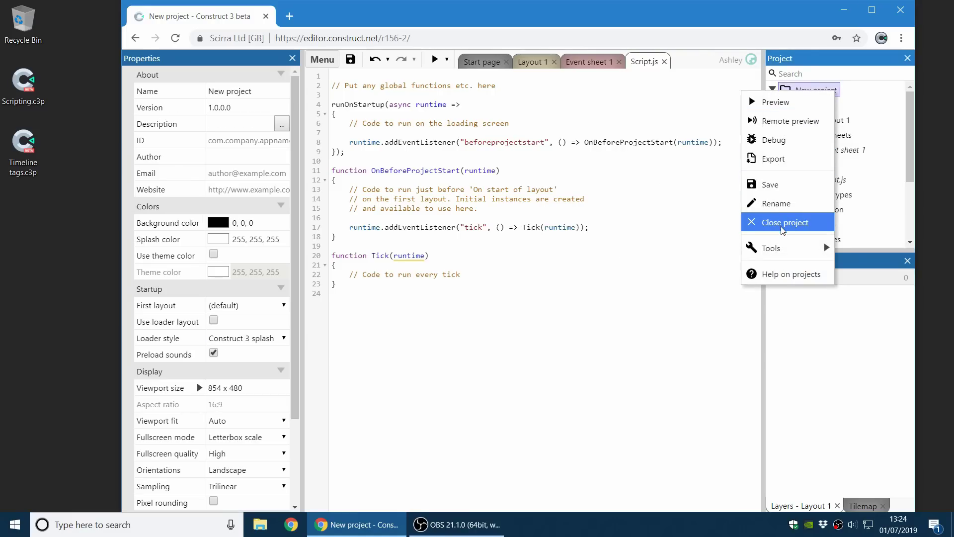
click(783, 229)
click(588, 315)
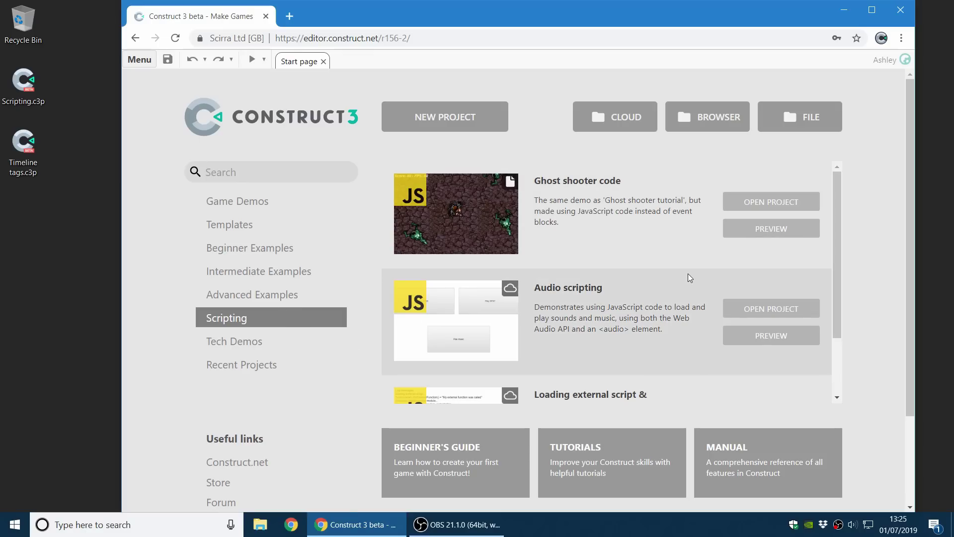
scroll(697, 249, down, 1)
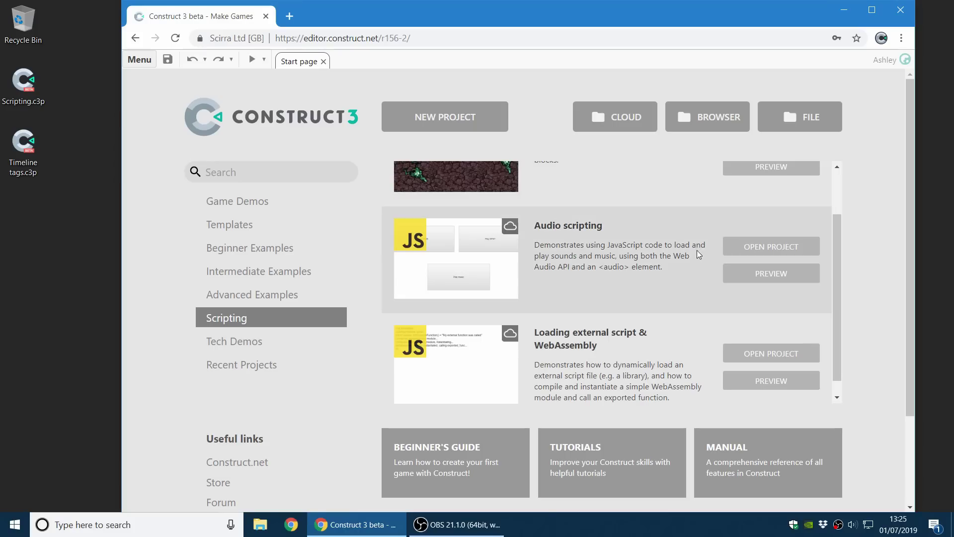
scroll(696, 252, up, 1)
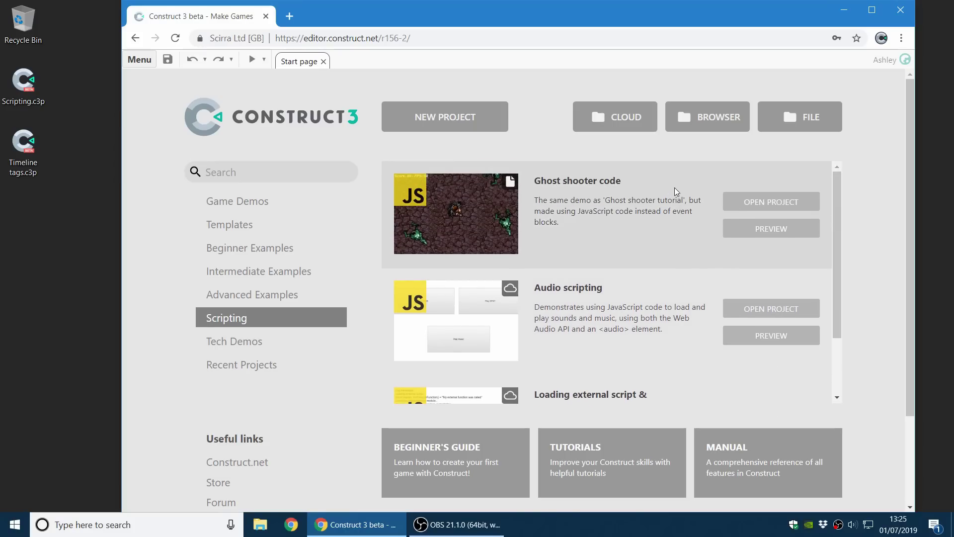
click(783, 204)
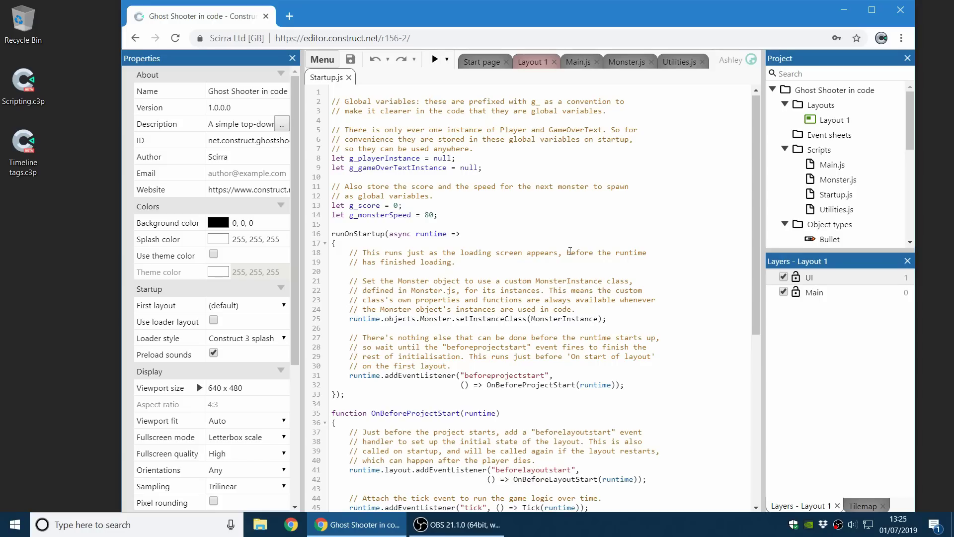
Run a preview of the Ghost shooter code project from its Startup.js view
click(829, 134)
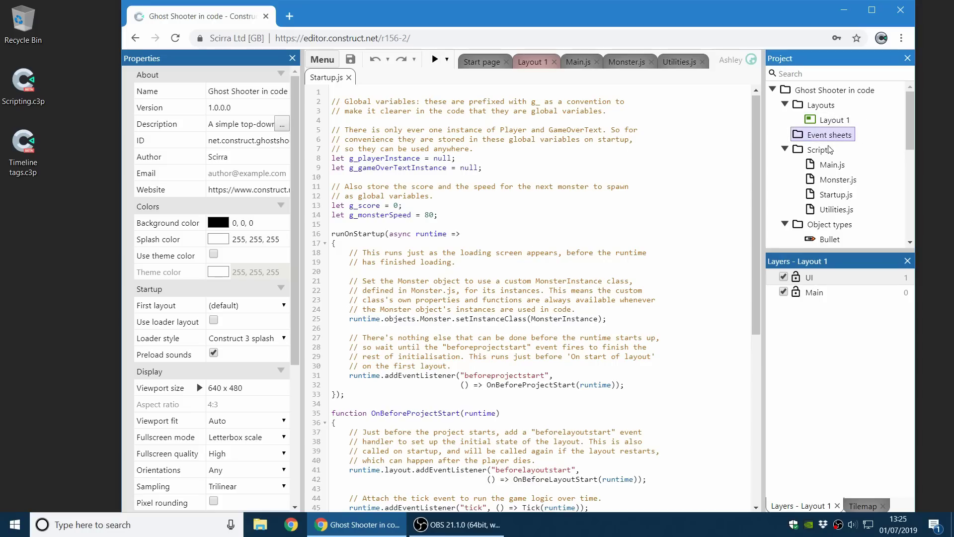
click(518, 247)
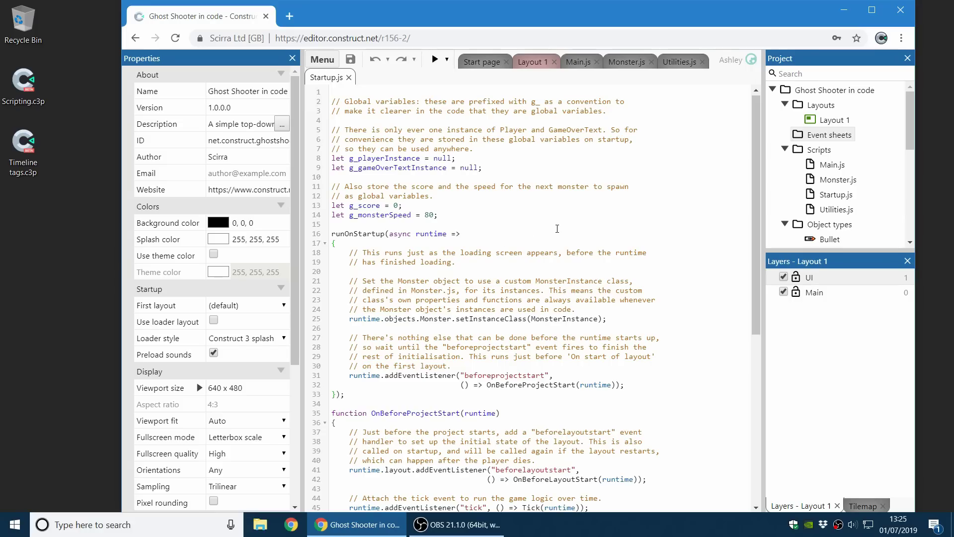
click(434, 59)
Play Ghost Shooter, moving with the arrow keys and shooting the approaching monsters
key(Down)
key(Right)
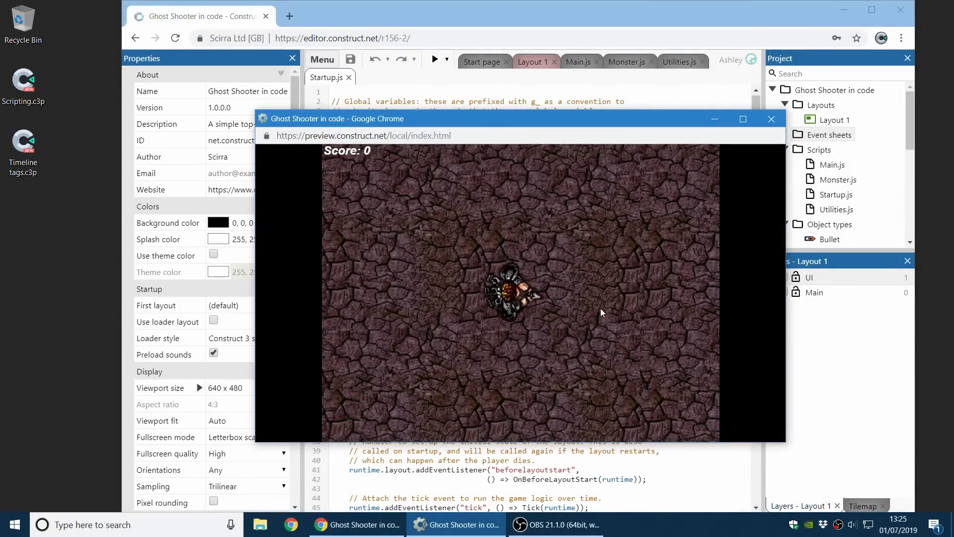
click(600, 308)
click(612, 337)
click(618, 343)
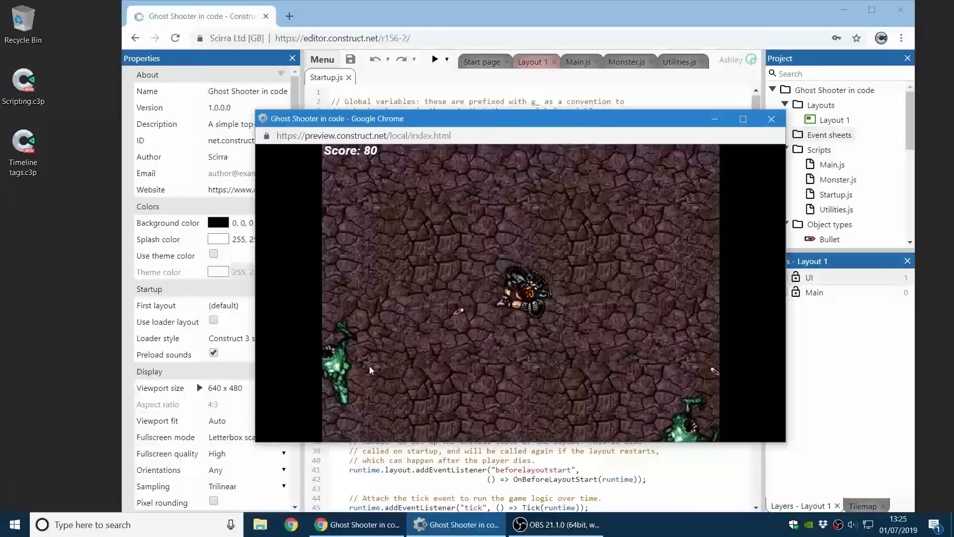
click(369, 365)
click(360, 314)
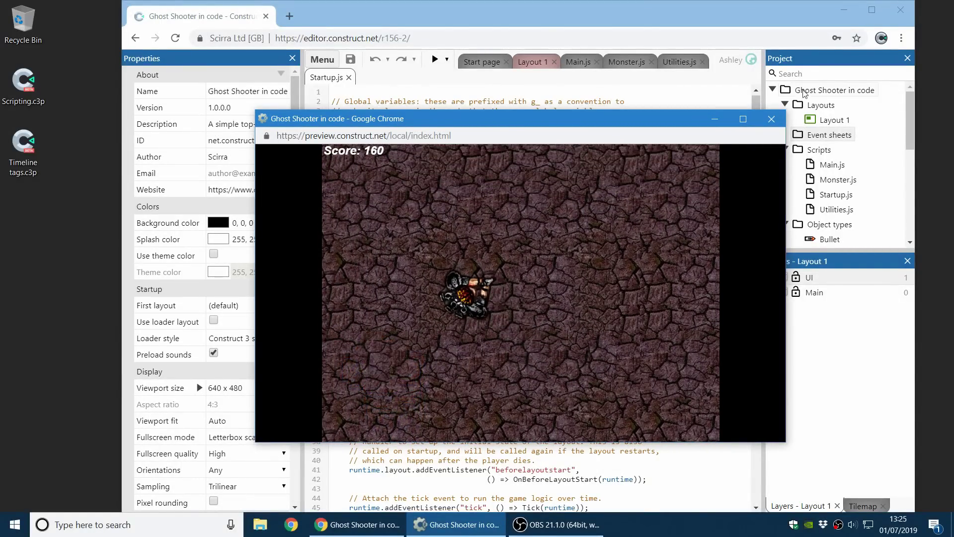
Close the game preview and scroll through the Startup.js code
click(771, 118)
scroll(501, 239, down, 5)
scroll(526, 193, up, 5)
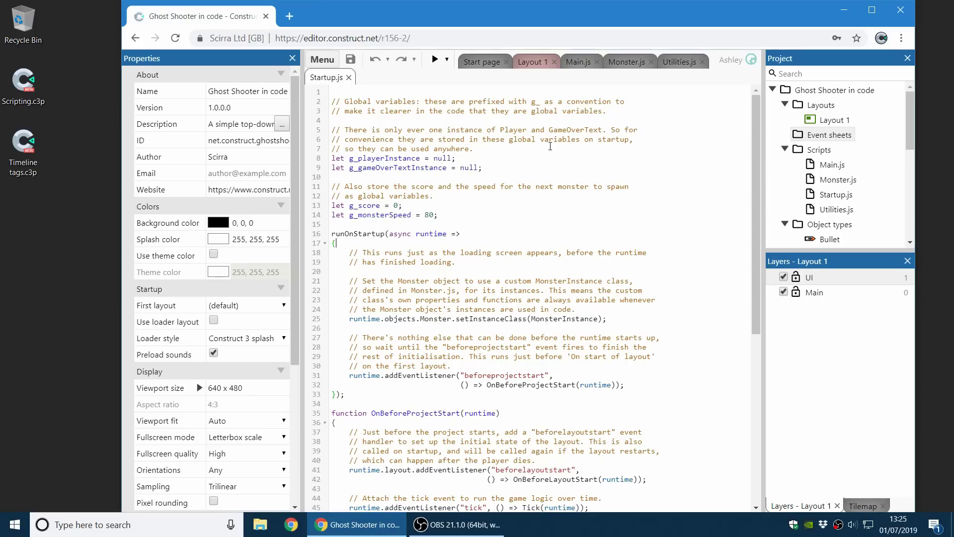
right_click(872, 90)
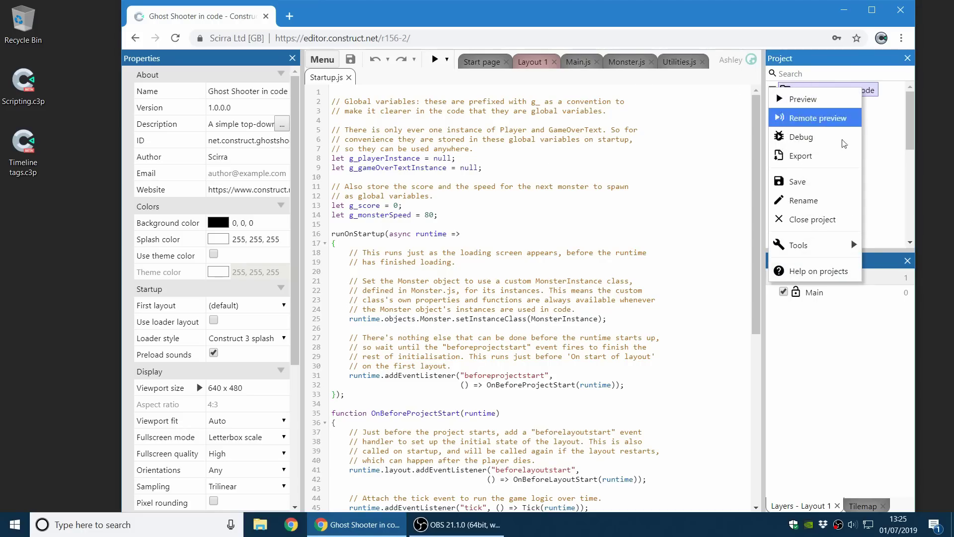
Close Ghost shooter, open the Timeline tags.c3p project, and switch to Layout 1
click(814, 218)
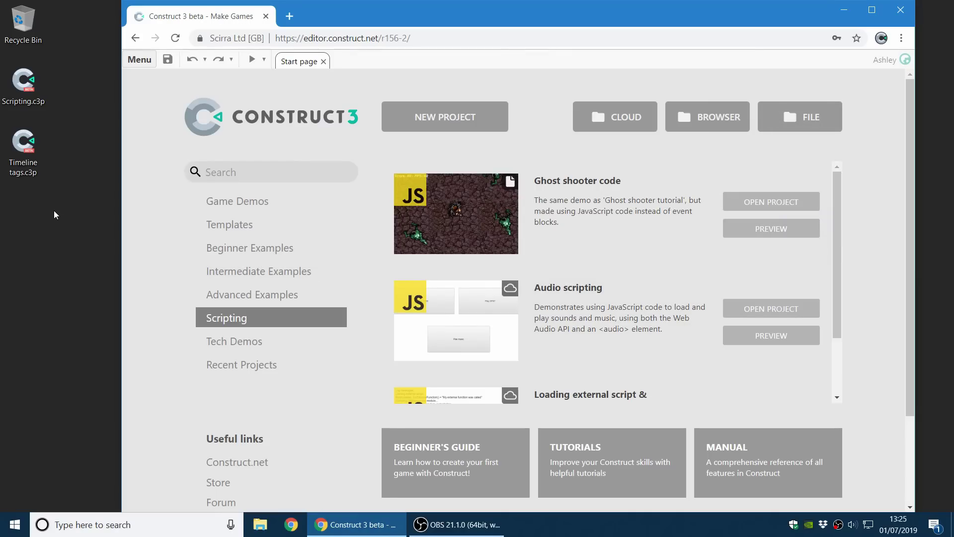
drag(23, 142, 644, 184)
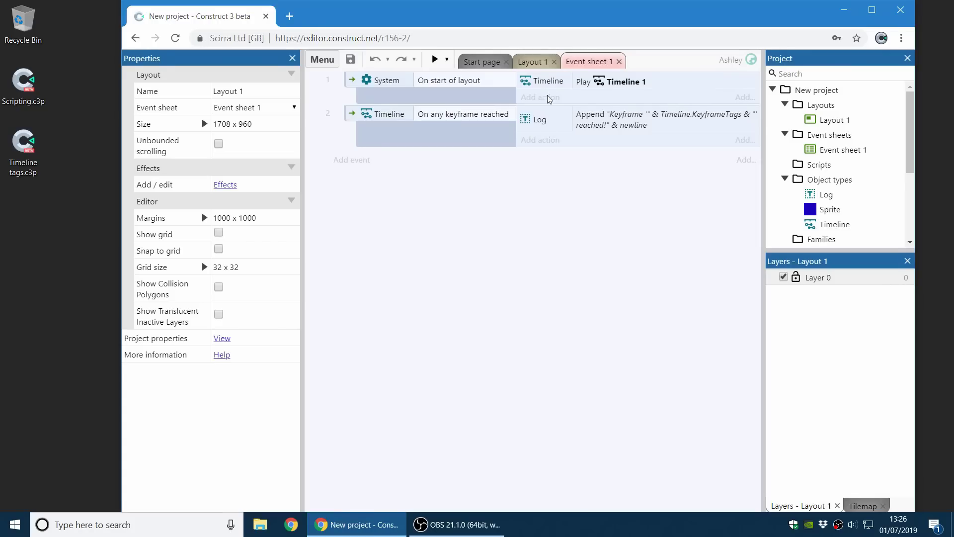
click(539, 62)
Show the Timeline Bar via Menu > View > Bars and dock it beneath the layout
click(322, 59)
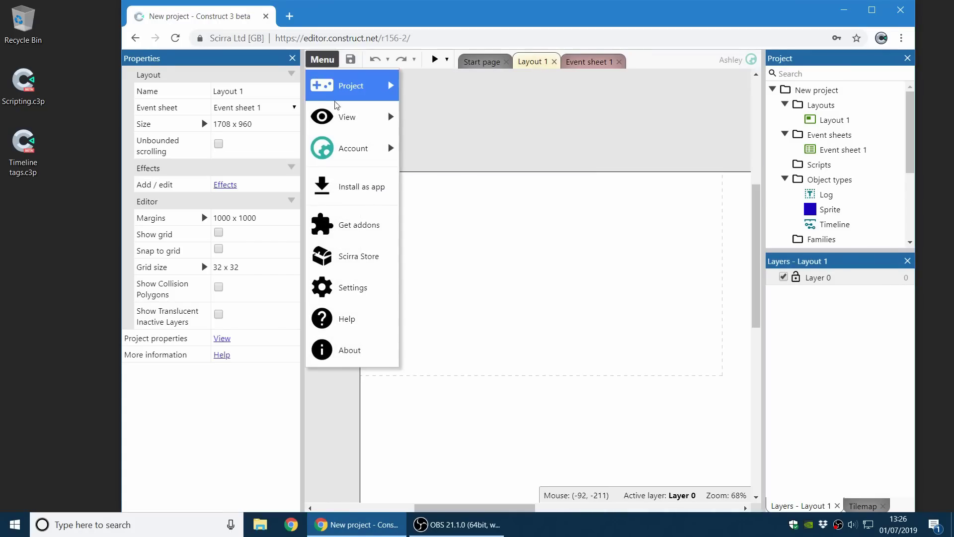
mouse_move(342, 122)
mouse_move(447, 118)
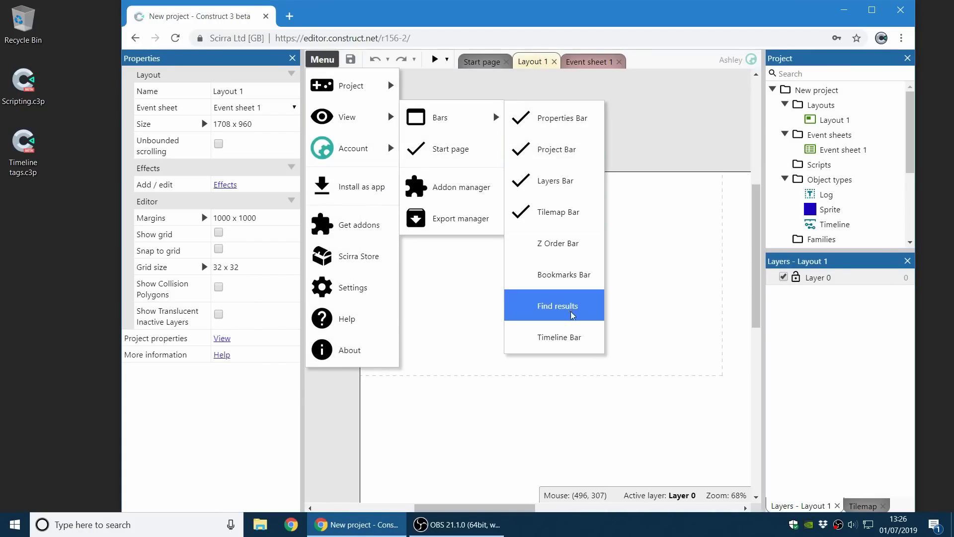
click(570, 336)
drag(270, 125, 576, 437)
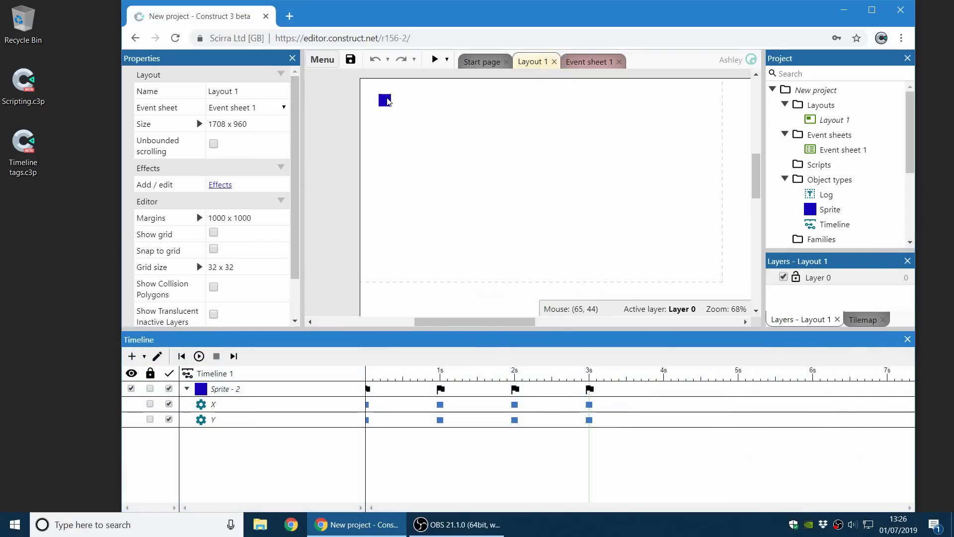
click(198, 355)
Inspect the tags on the 0, 1, 2 and 3 s keyframes, then go to Event sheet 1
click(440, 390)
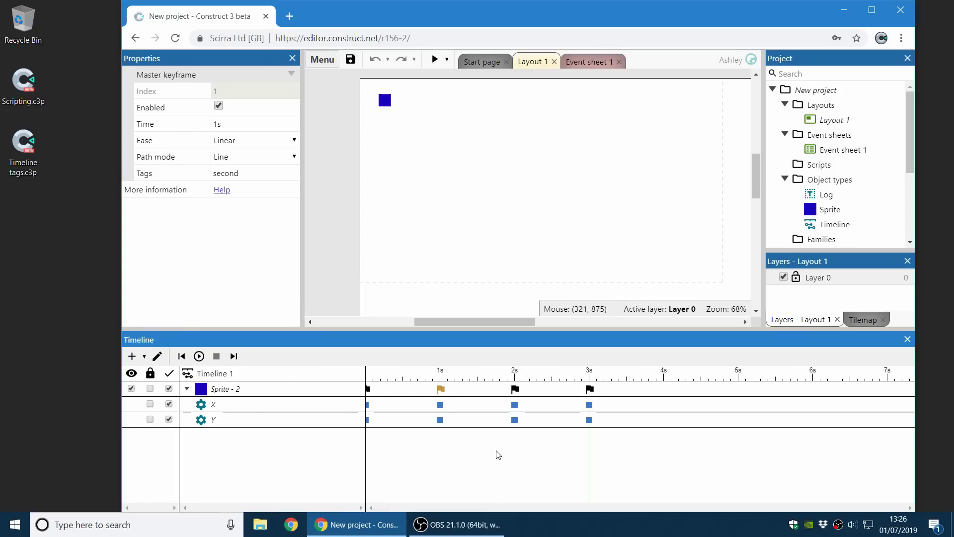
click(368, 389)
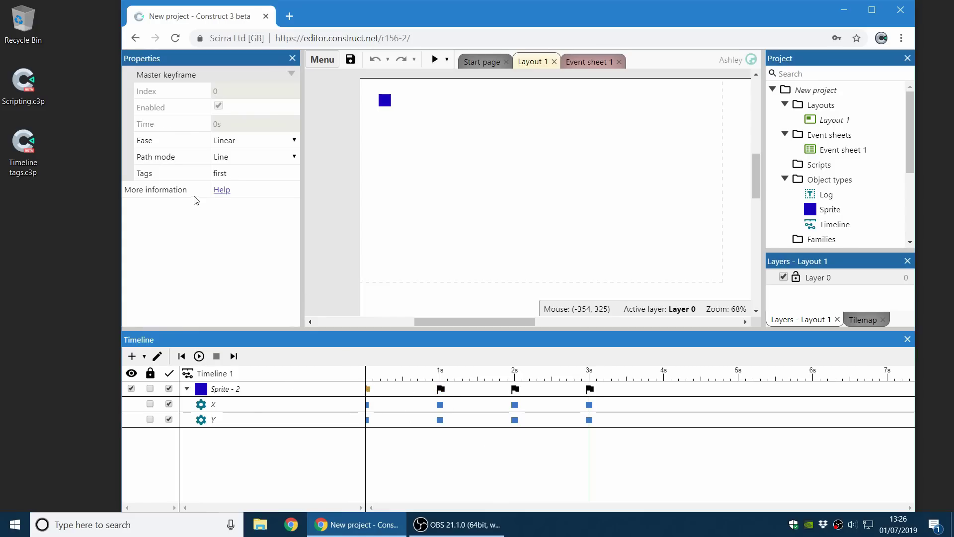
click(175, 174)
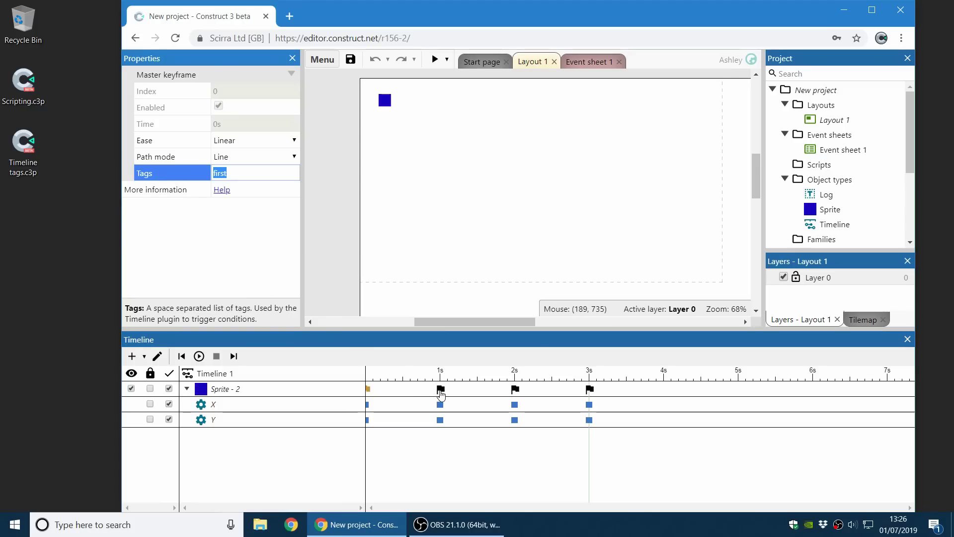
click(440, 390)
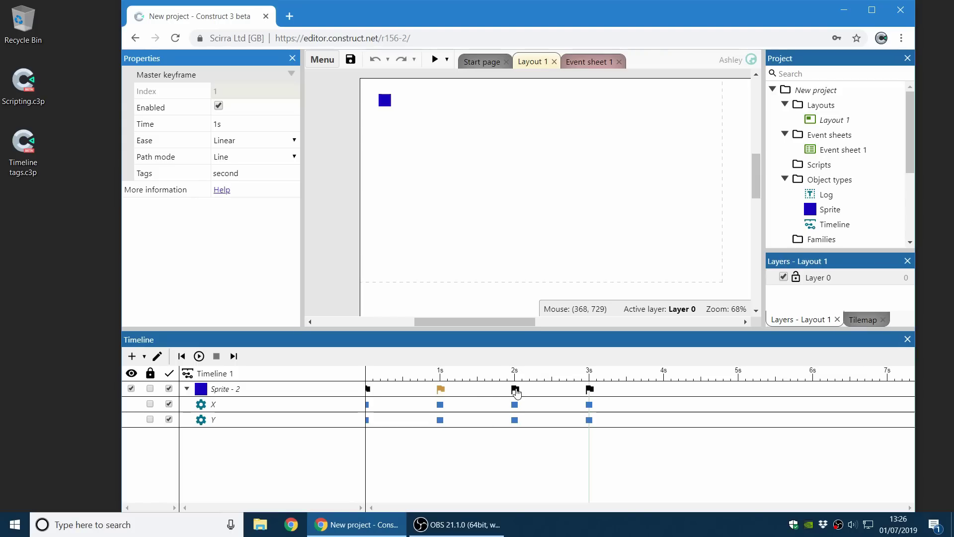
click(514, 389)
click(590, 389)
click(589, 63)
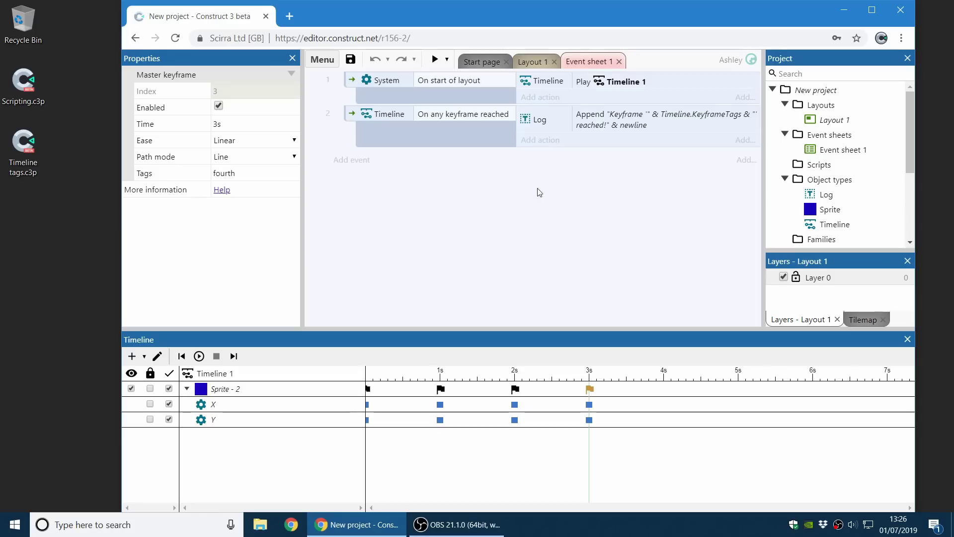
click(468, 113)
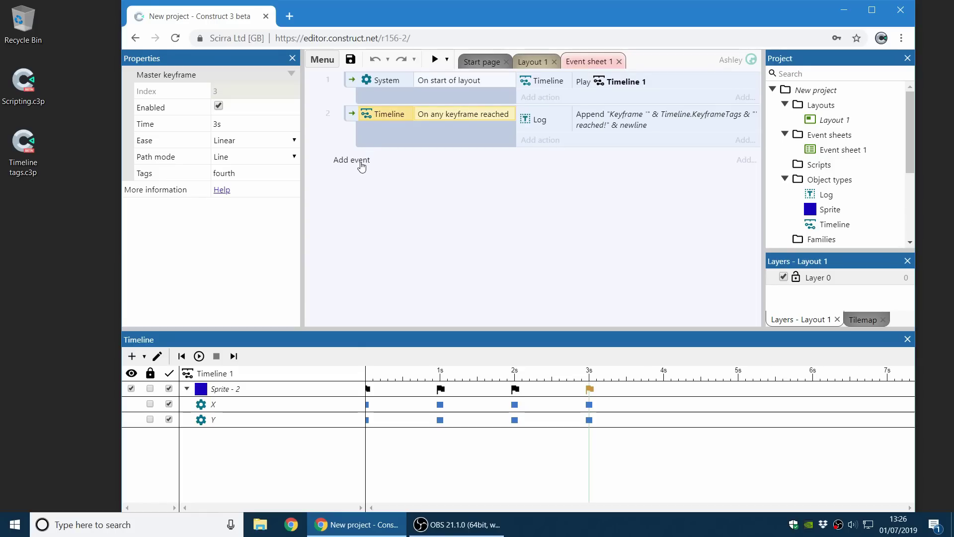
click(434, 59)
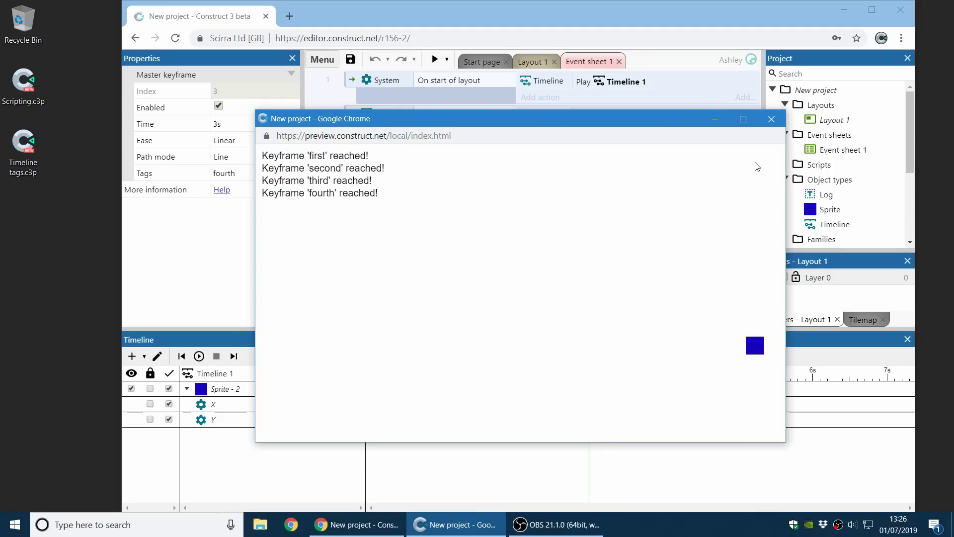
click(771, 119)
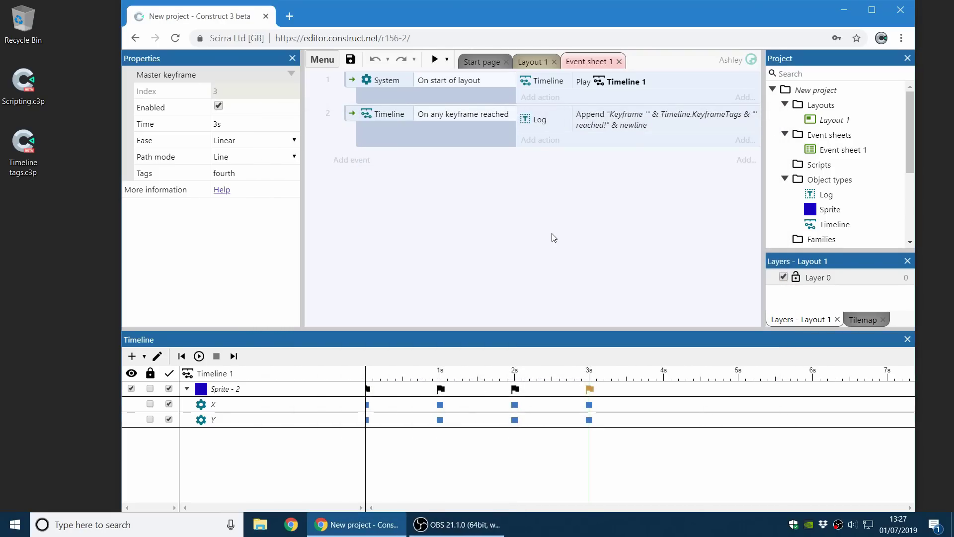
Add a custom ease named 'Ease 1' to the Eases folder and open it in the Ease Editor
scroll(852, 207, down, 3)
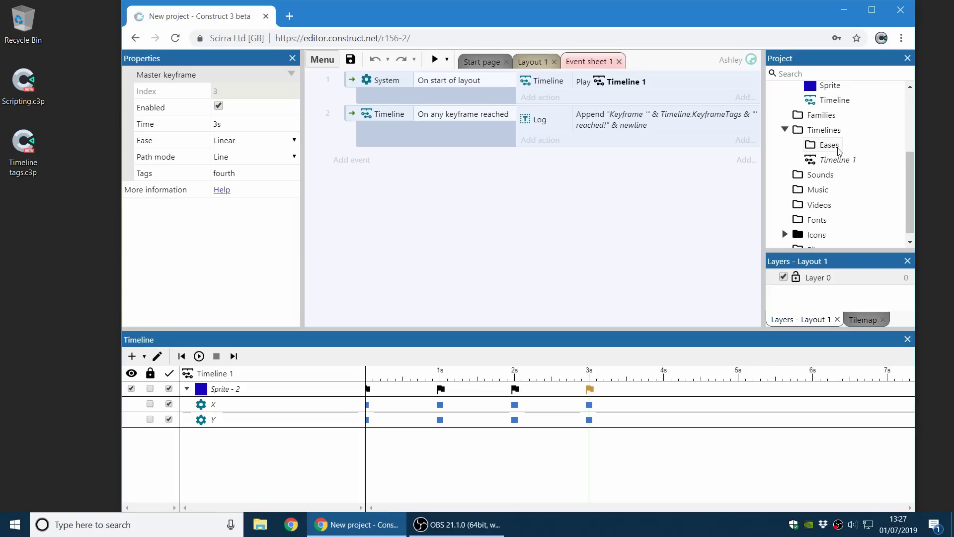
right_click(834, 149)
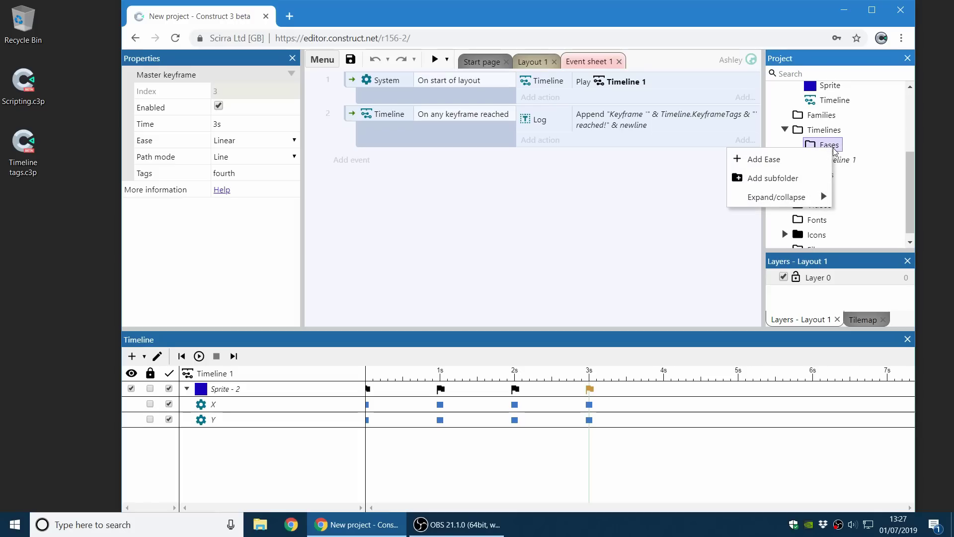
click(787, 159)
key(Return)
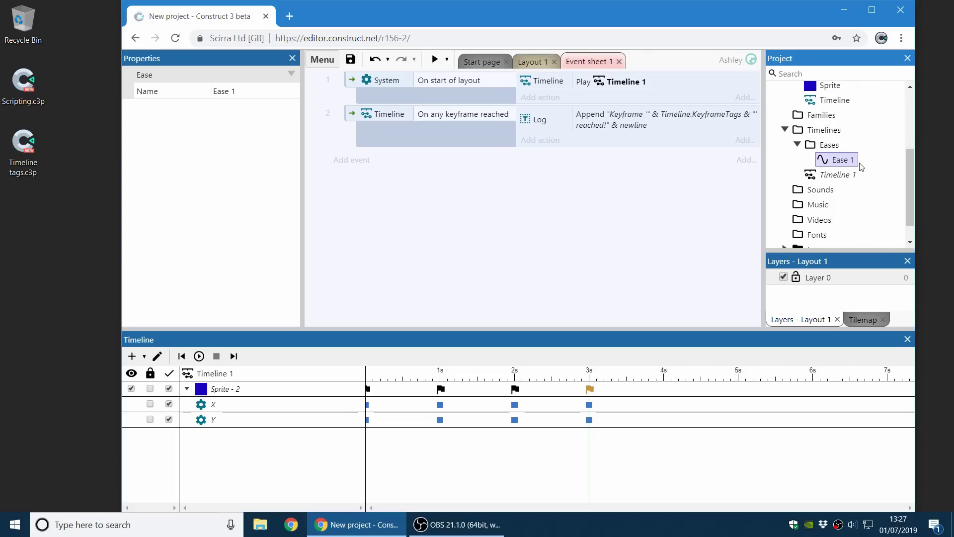
double_click(851, 161)
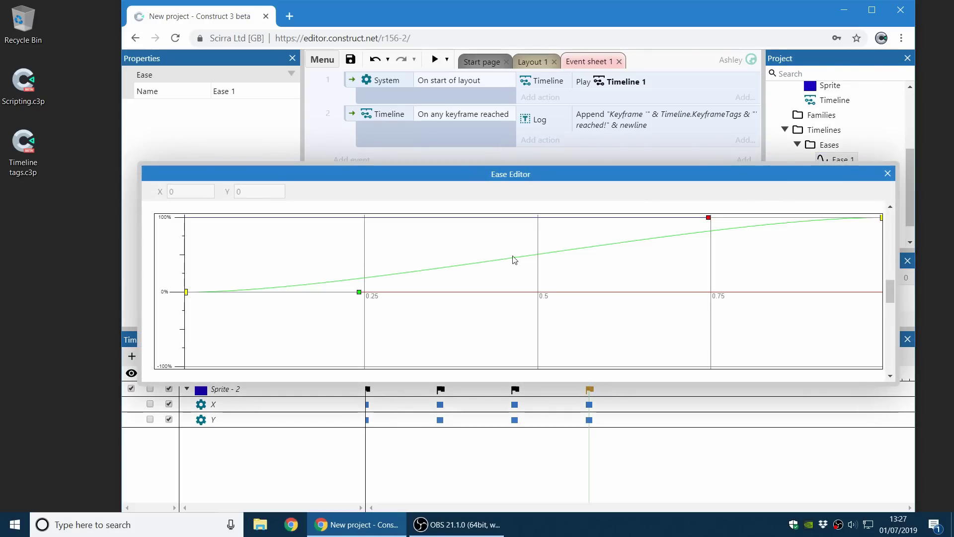
Add two ease keyframes at about 0.476/0.071 and 0.539/0.851, then close the Ease Editor
right_click(486, 264)
click(499, 270)
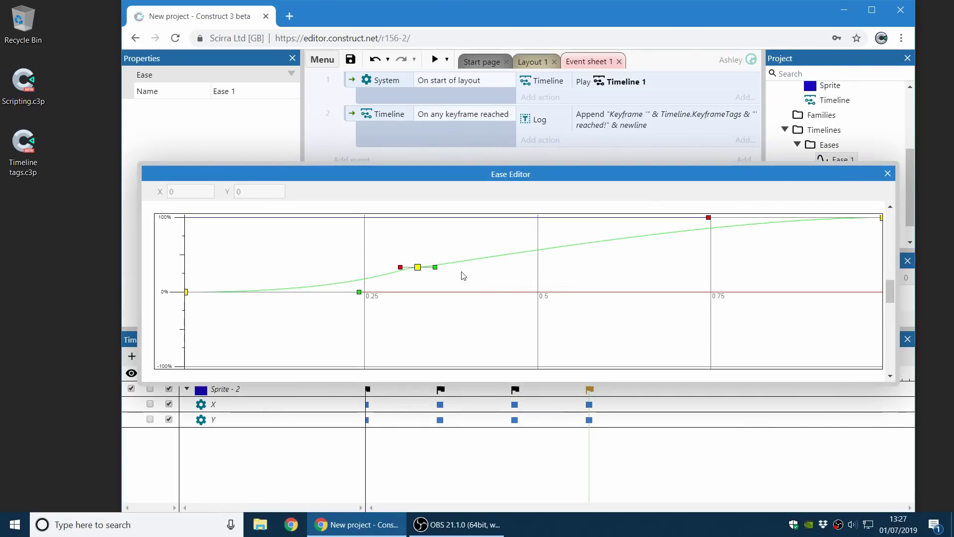
drag(432, 268, 519, 286)
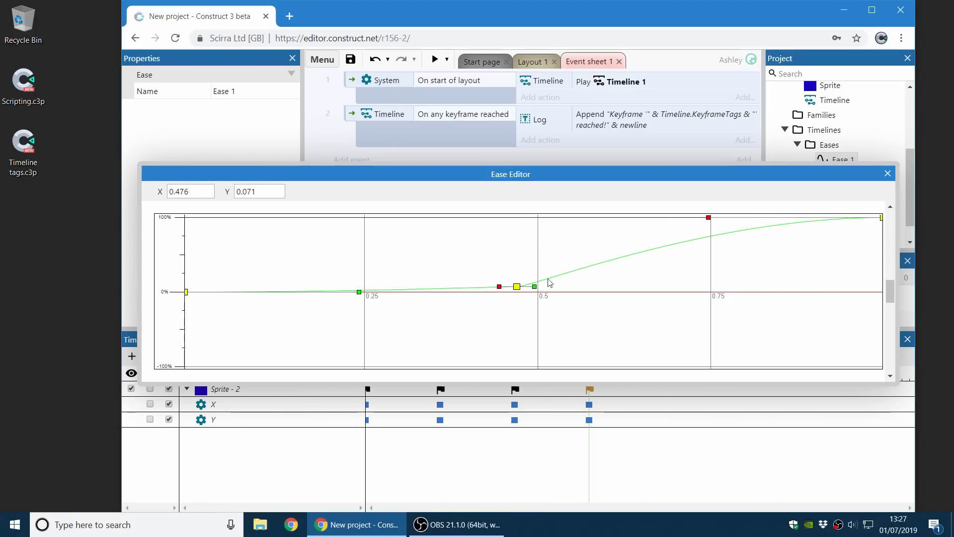
right_click(710, 239)
right_click(682, 246)
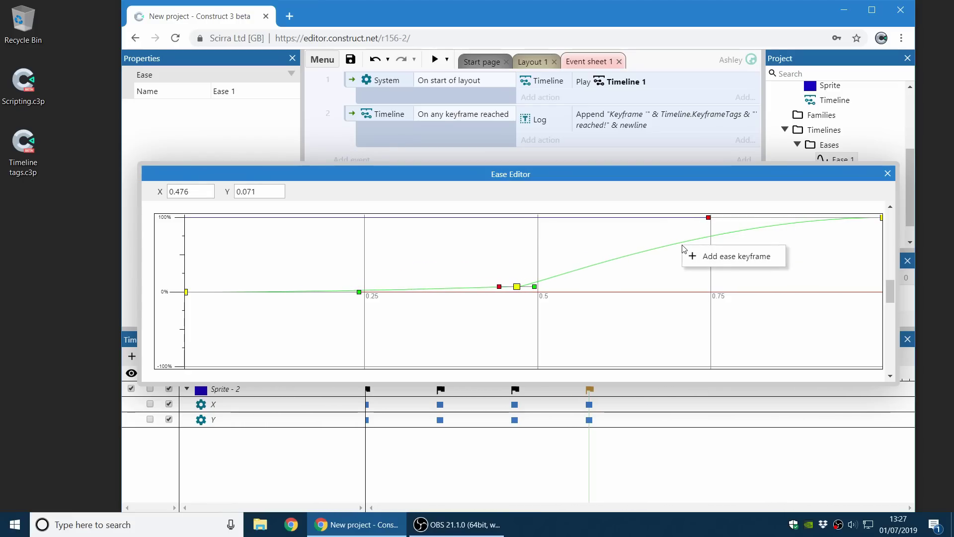
click(711, 258)
drag(582, 256, 564, 230)
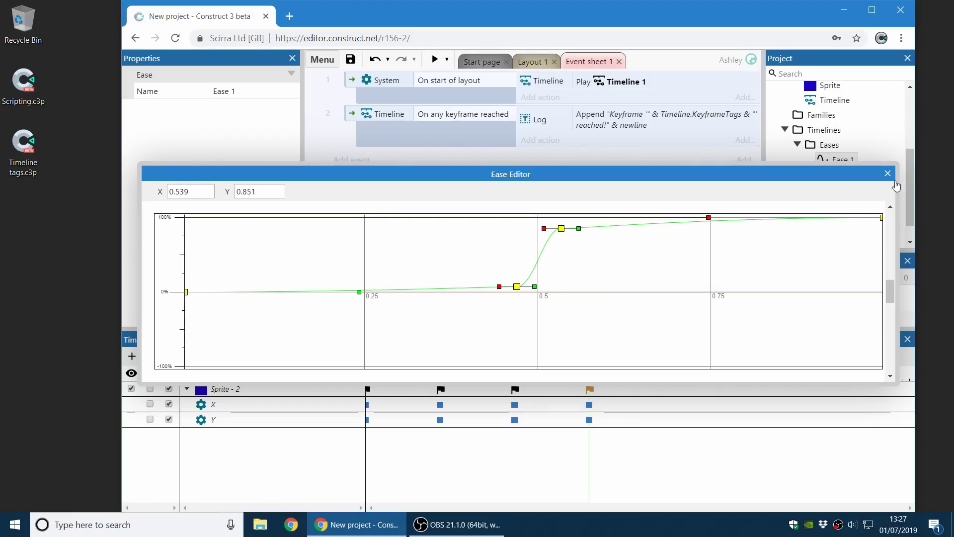
click(887, 173)
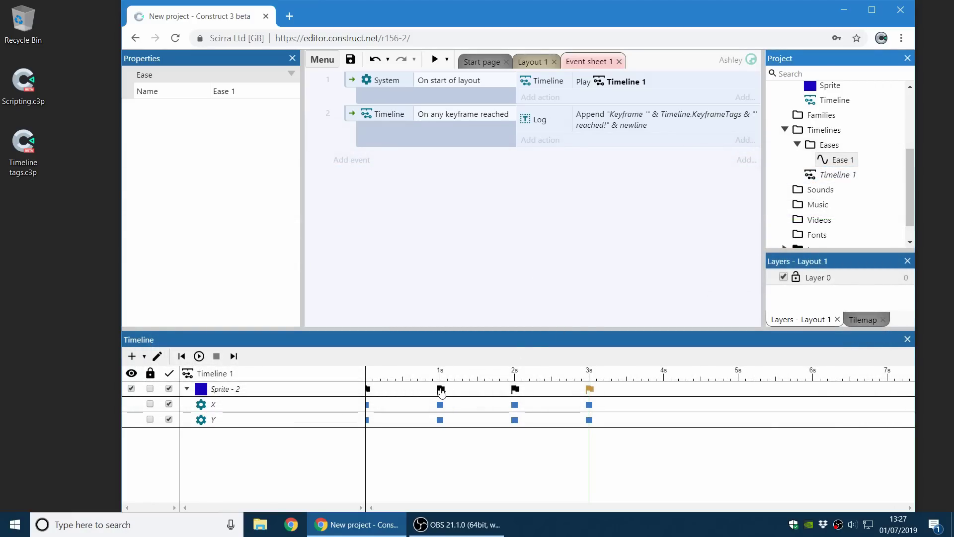
Set the 1 s master keyframe's Ease to Ease 1 and test it in a preview
click(440, 389)
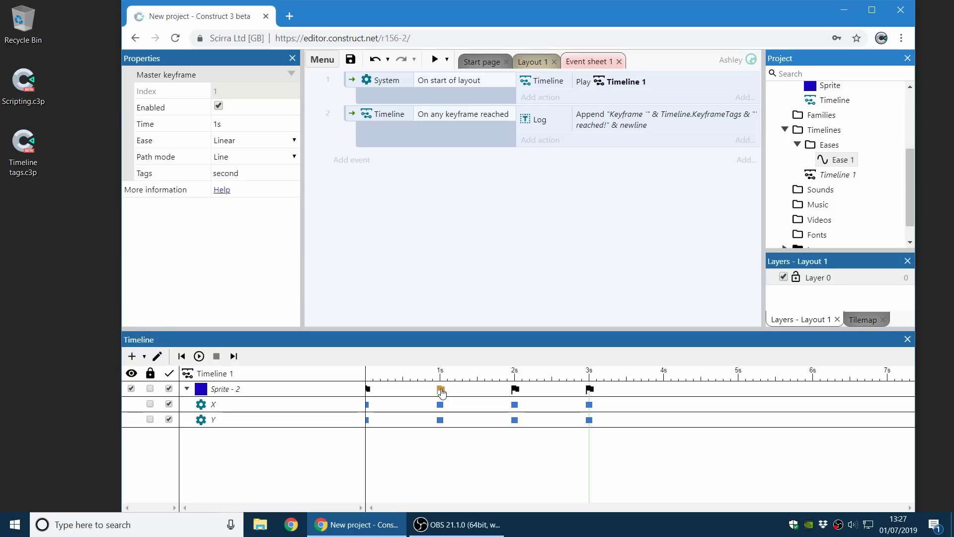
click(259, 142)
scroll(246, 323, down, 5)
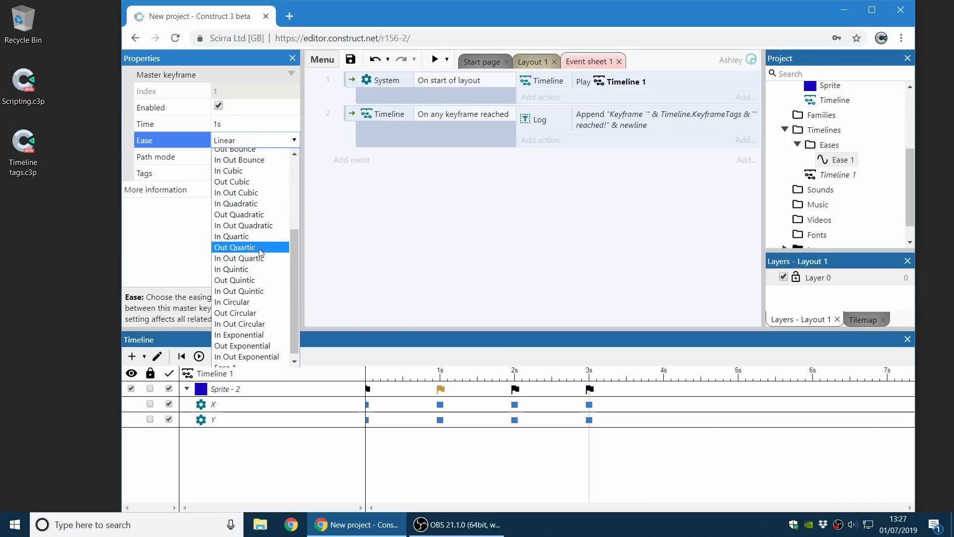
click(247, 367)
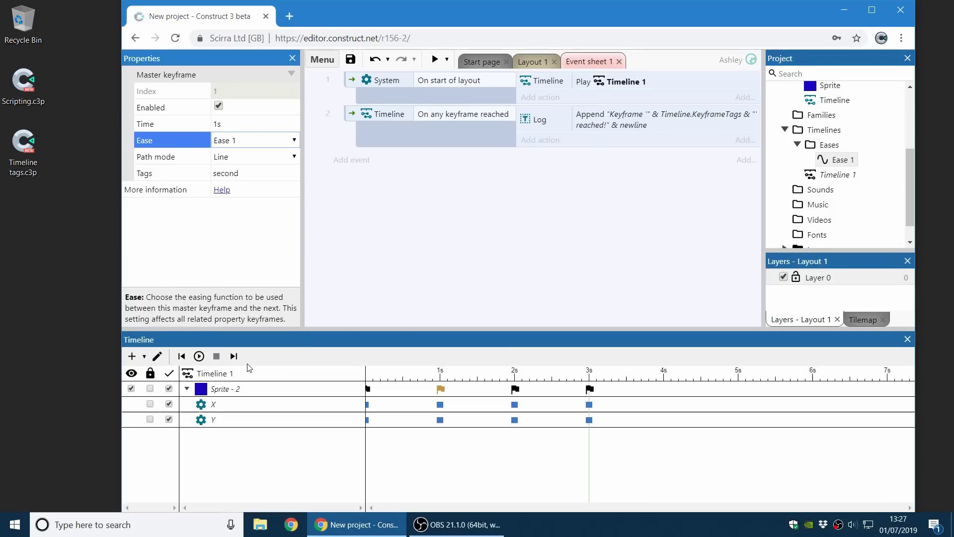
click(440, 63)
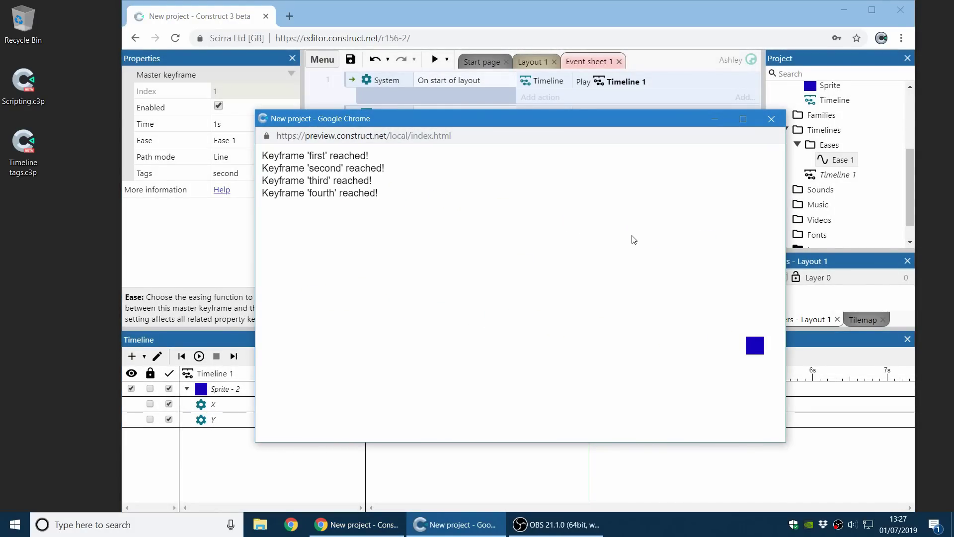
click(771, 119)
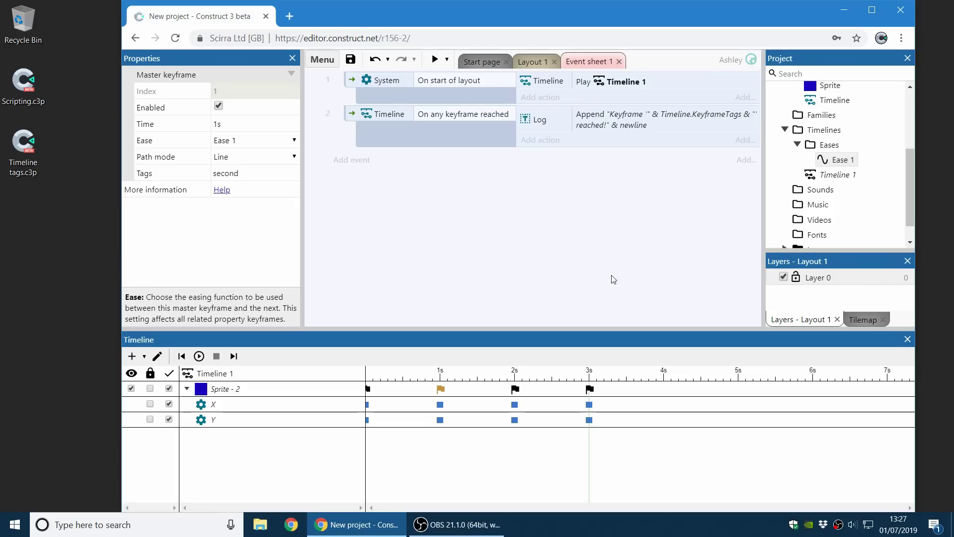
Close the Timeline bar and close the current project without saving
click(907, 339)
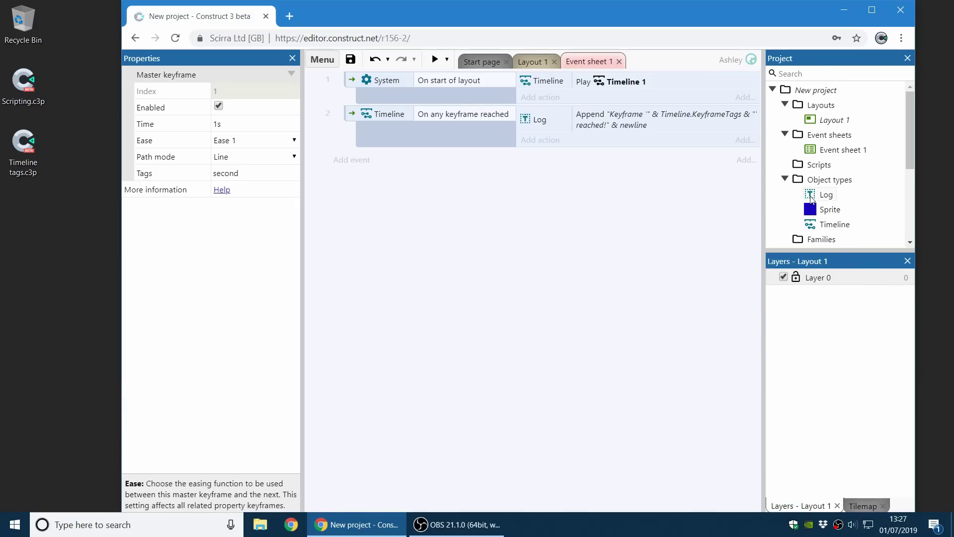
right_click(815, 93)
click(851, 226)
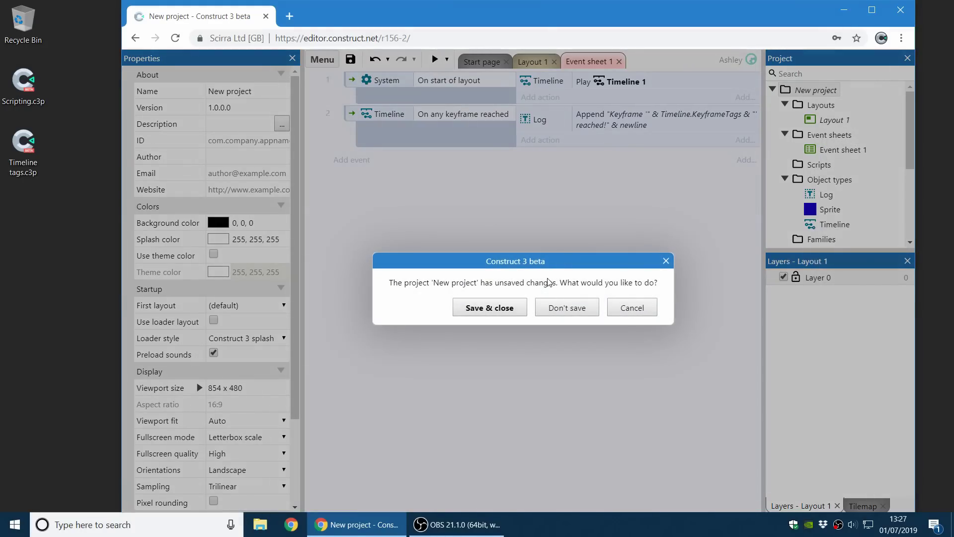
click(565, 308)
Search the examples for 'screen', open Taking screenshots and view its event sheet
click(301, 178)
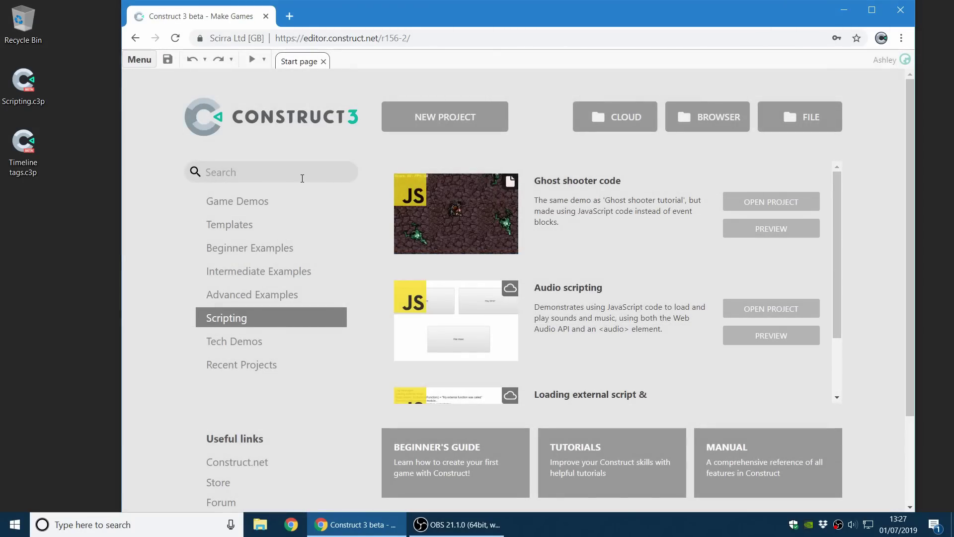
text(scx)
key(BackSpace)
key(BackSpace)
text(creen)
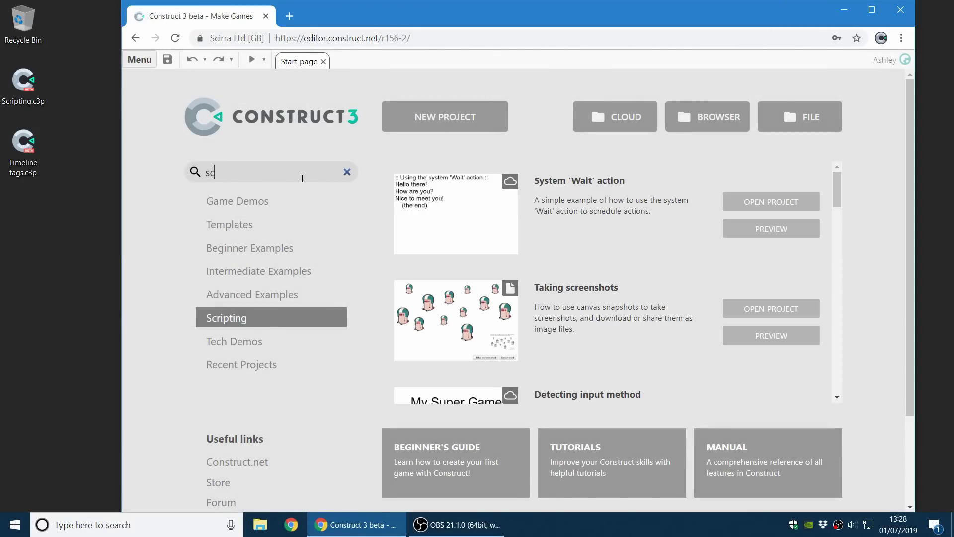
click(778, 208)
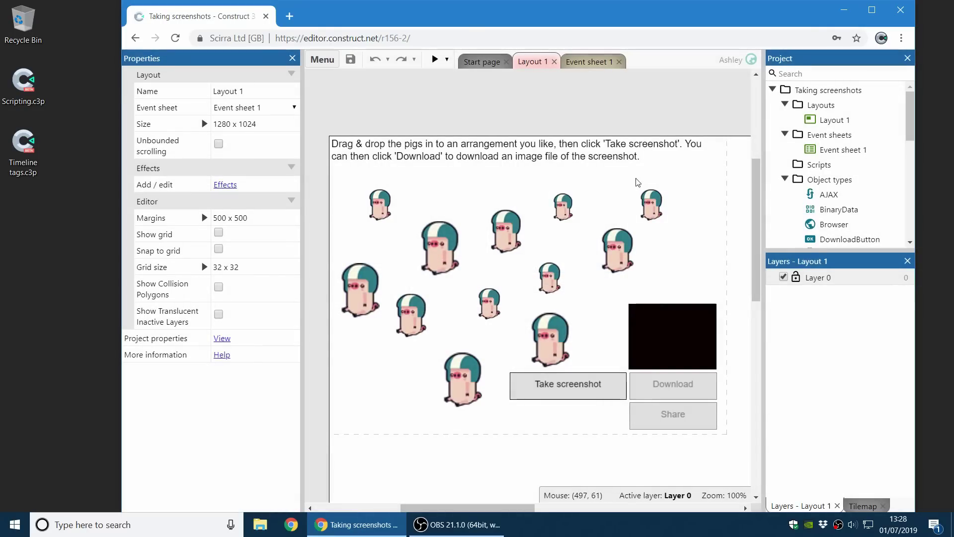
click(586, 61)
Inspect the 'Once the snapshot has been taken' comment, entering and leaving its editing unchanged
click(603, 220)
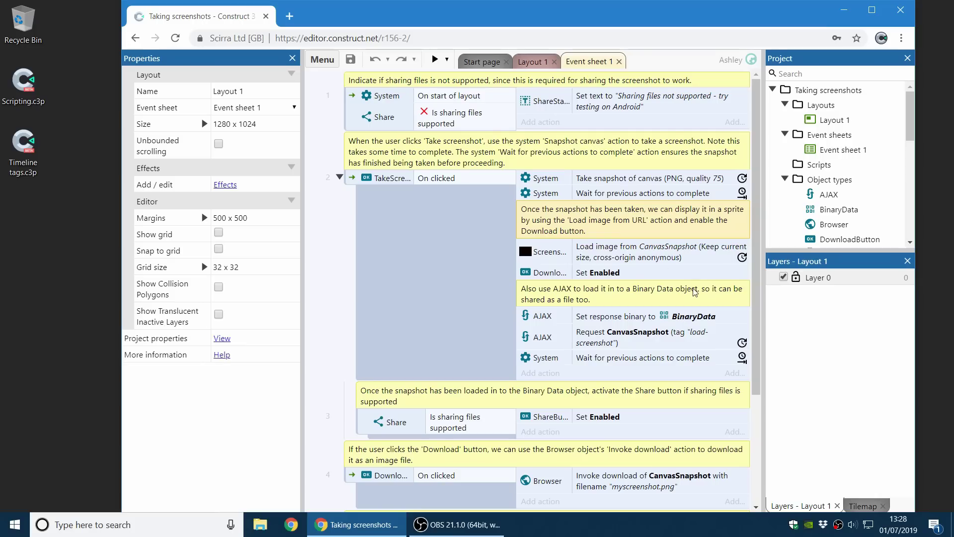
click(618, 258)
click(604, 223)
double_click(610, 226)
click(337, 243)
Add a 'Hello!' comment above the Request CanvasSnapshot action, then delete it
click(729, 374)
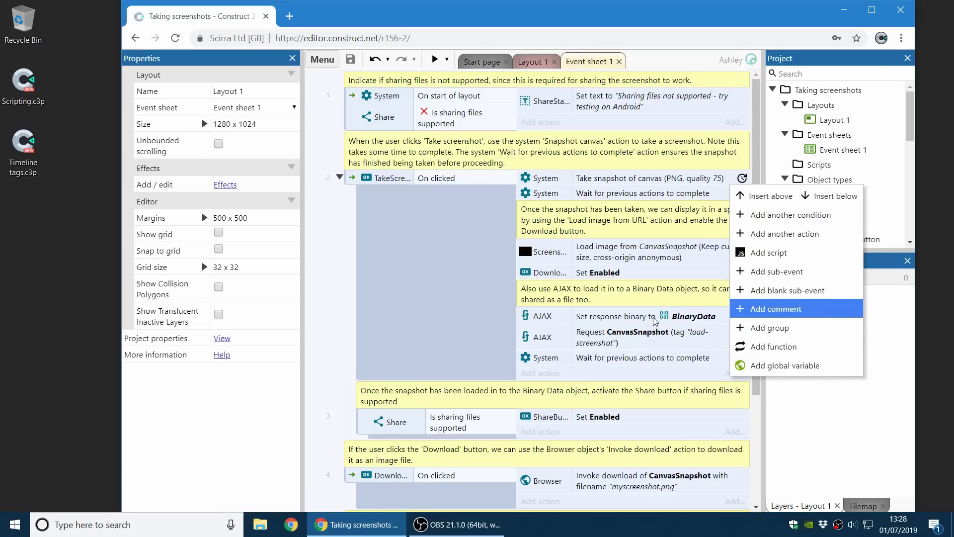
click(639, 338)
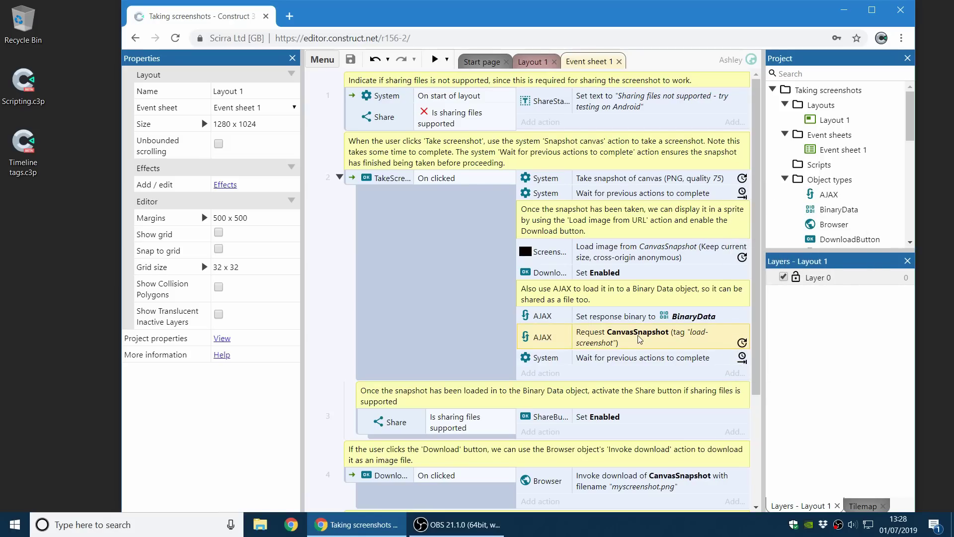
text(q)
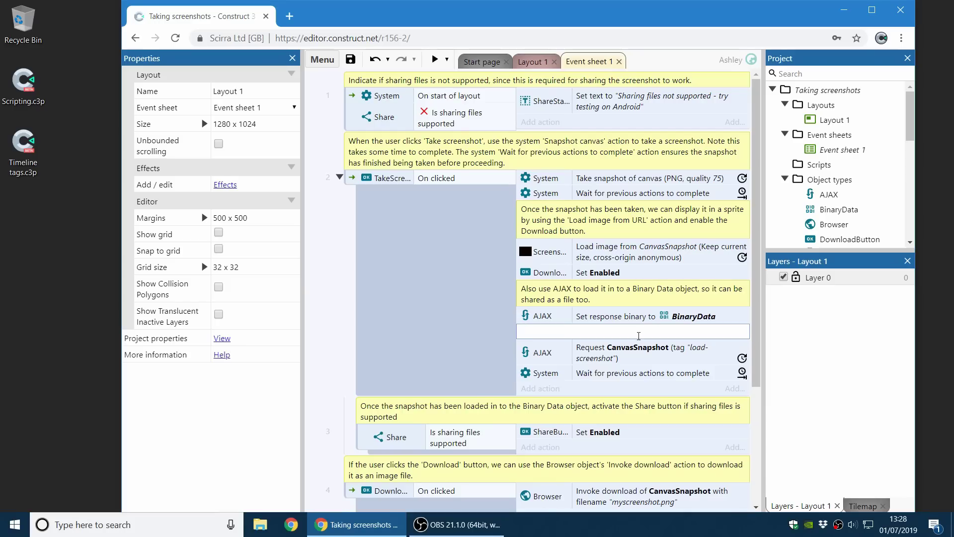
text(Hello!)
key(Return)
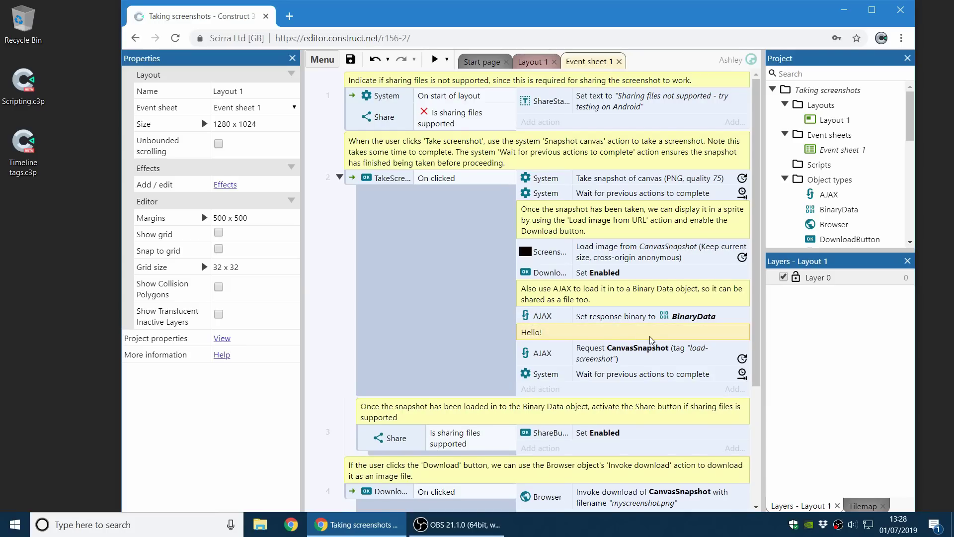
right_click(651, 340)
click(705, 297)
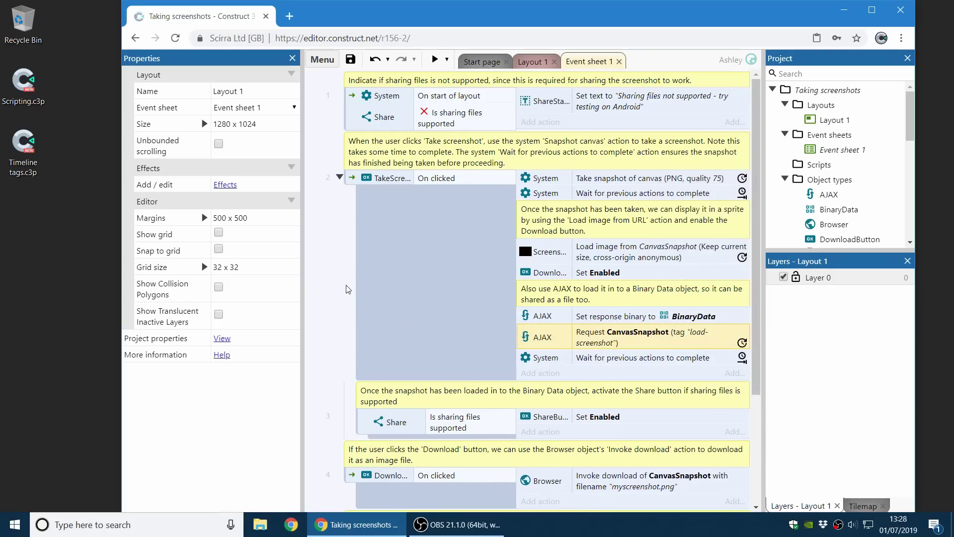
click(334, 277)
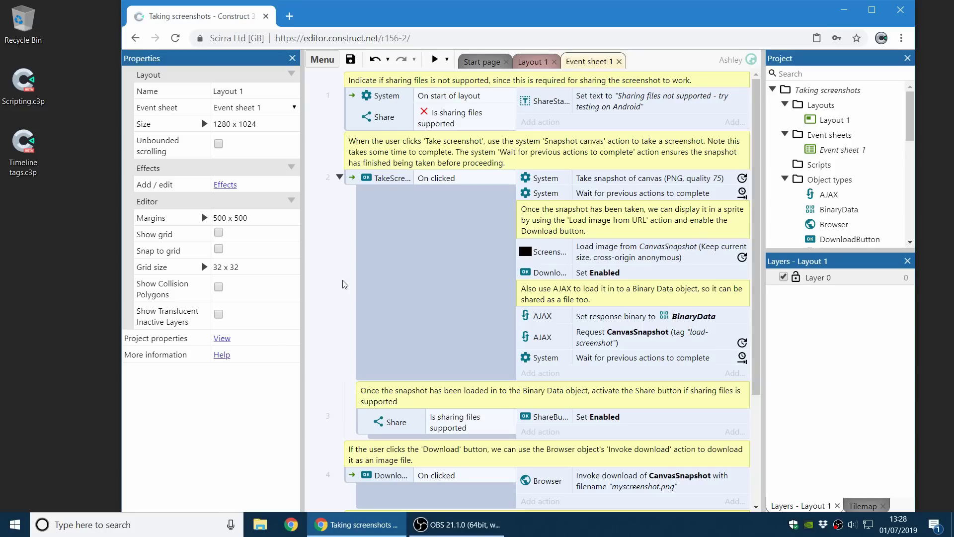
click(674, 195)
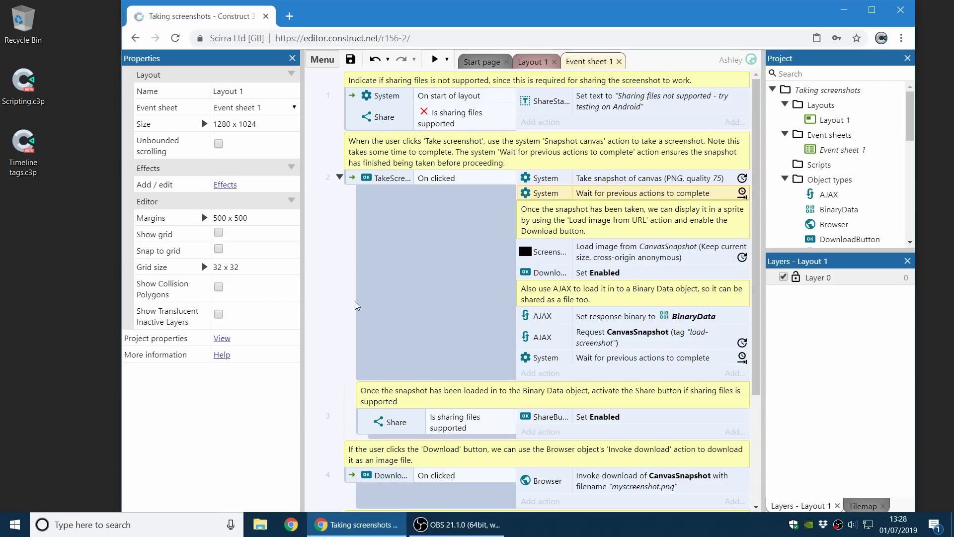
click(638, 182)
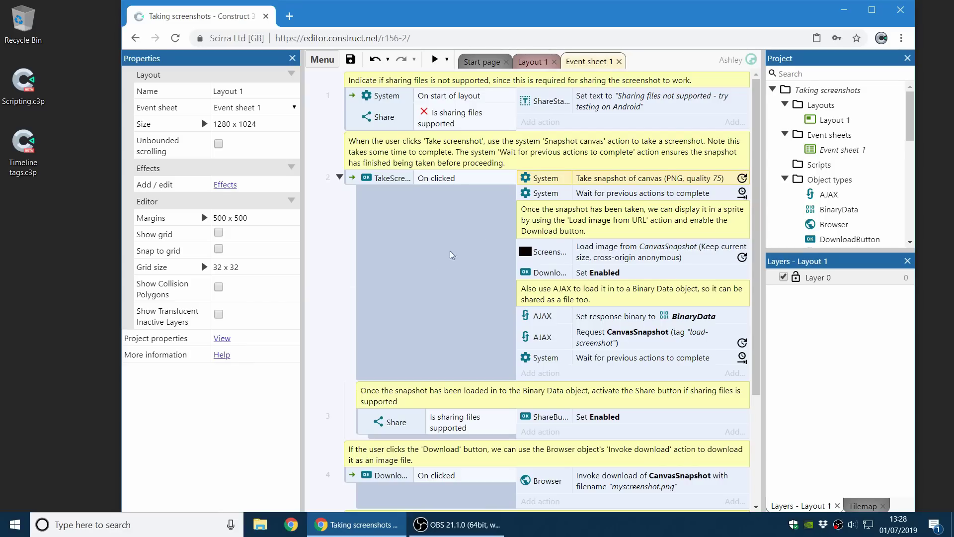
click(632, 196)
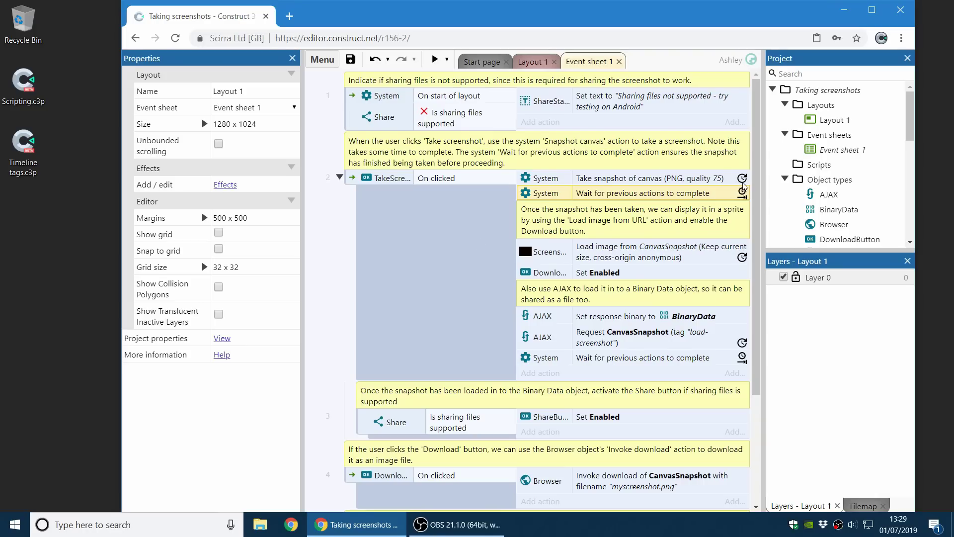
click(743, 181)
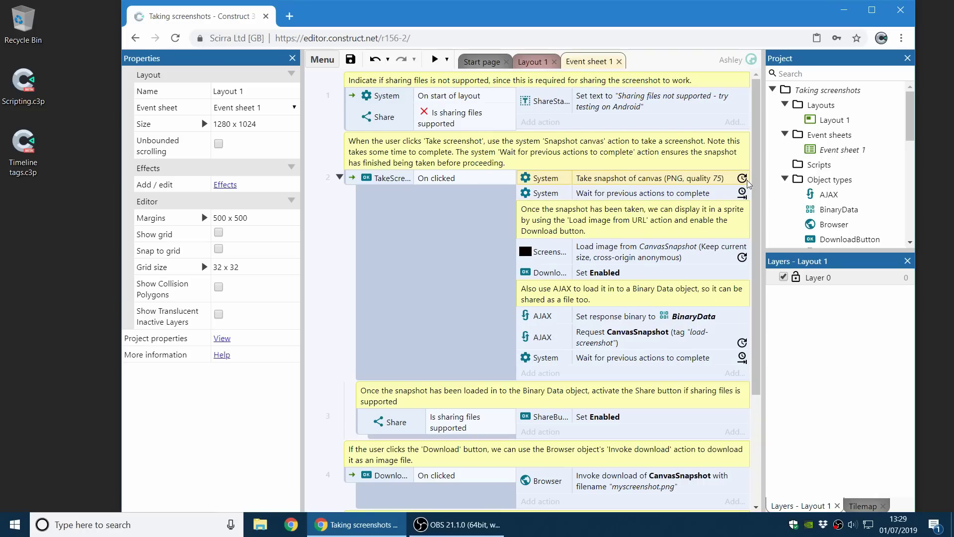
click(725, 194)
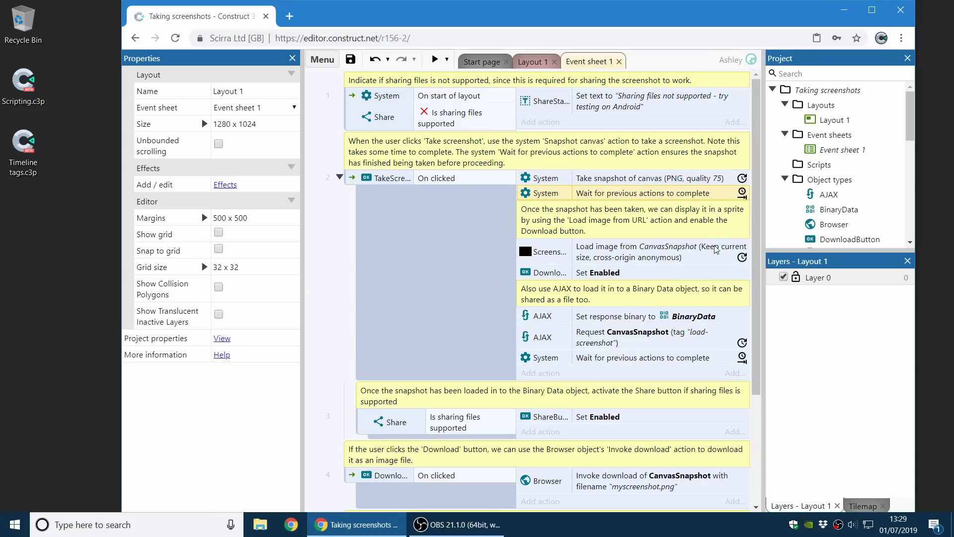
click(690, 334)
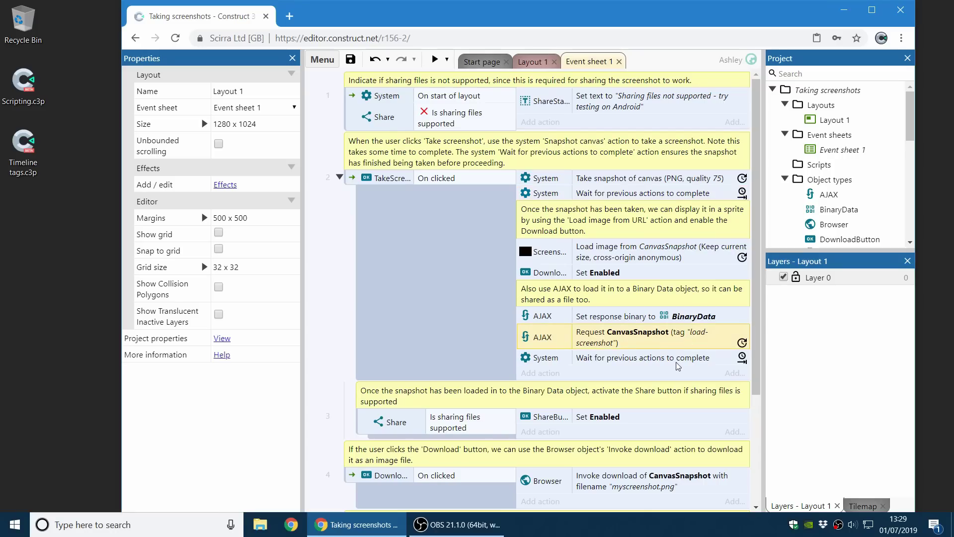
click(671, 362)
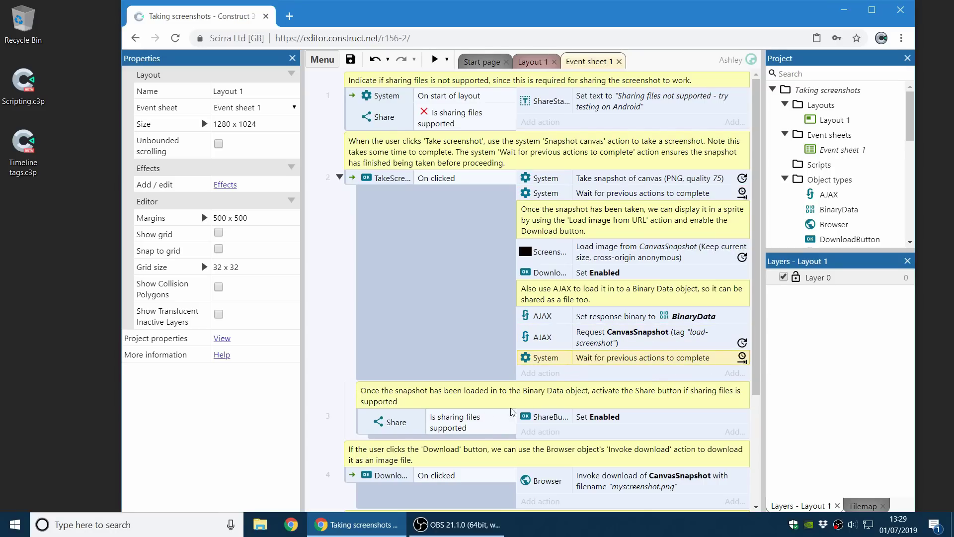
click(370, 425)
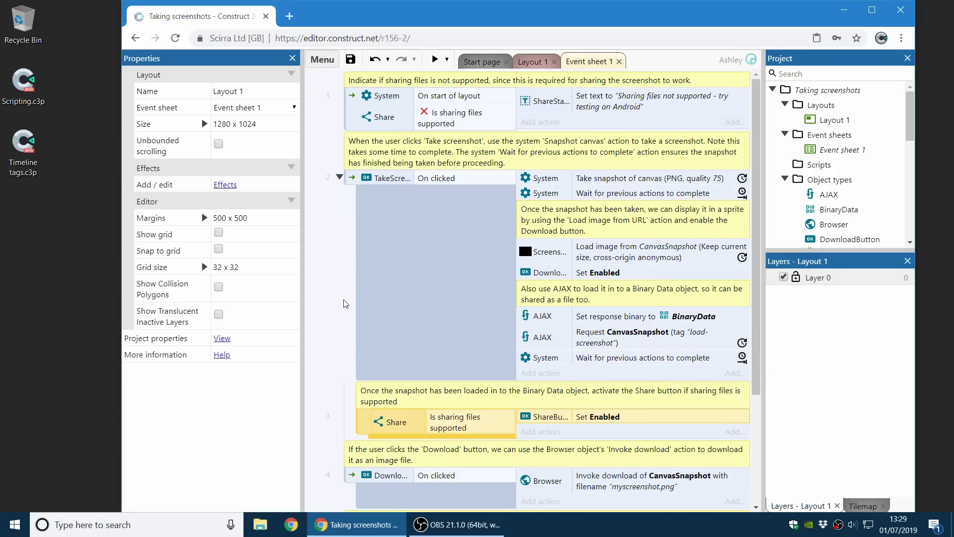
click(323, 301)
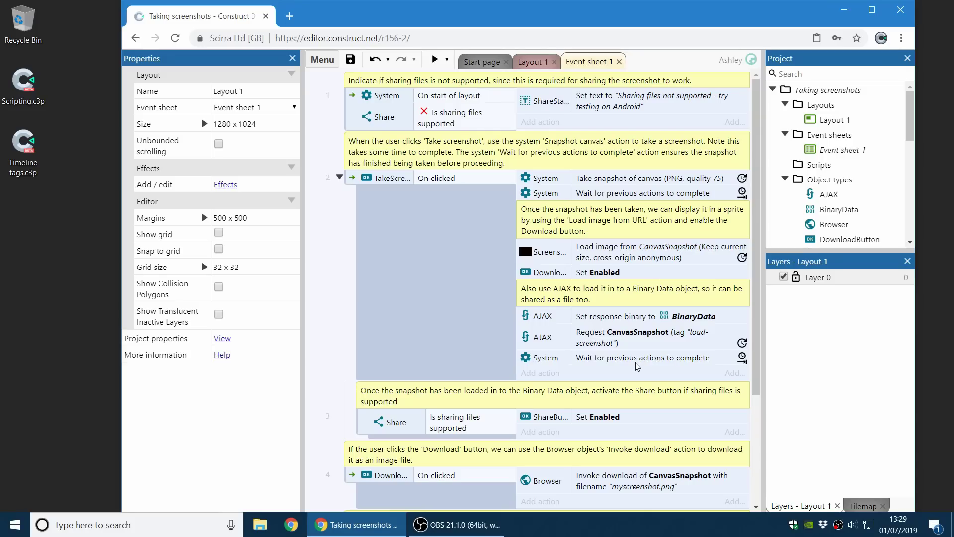
click(673, 228)
right_click(848, 90)
Close the Taking screenshots project, discarding its unsaved changes
click(775, 222)
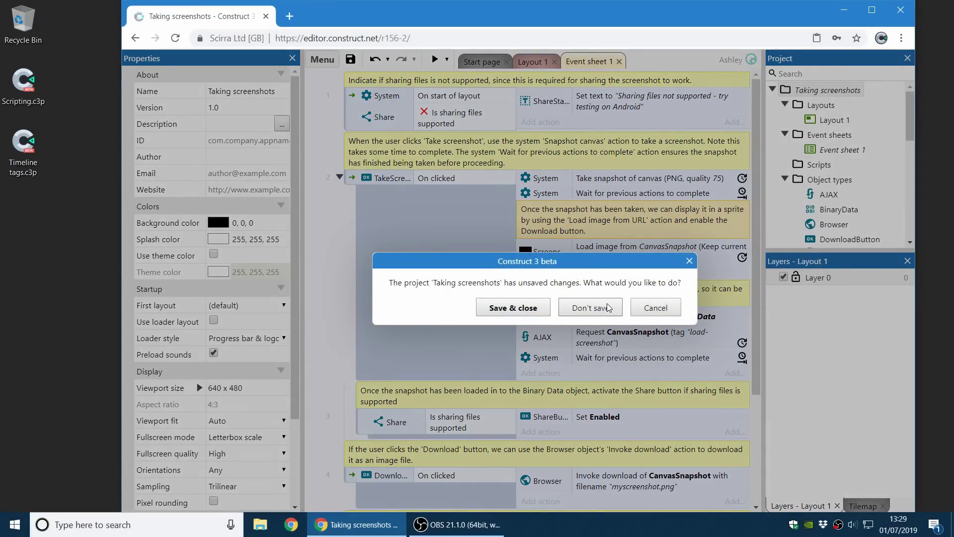
click(591, 308)
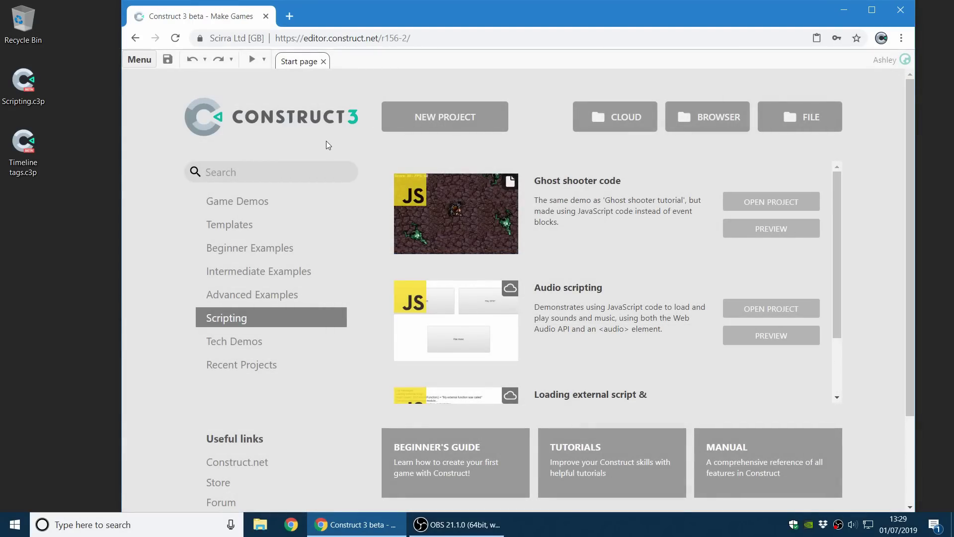